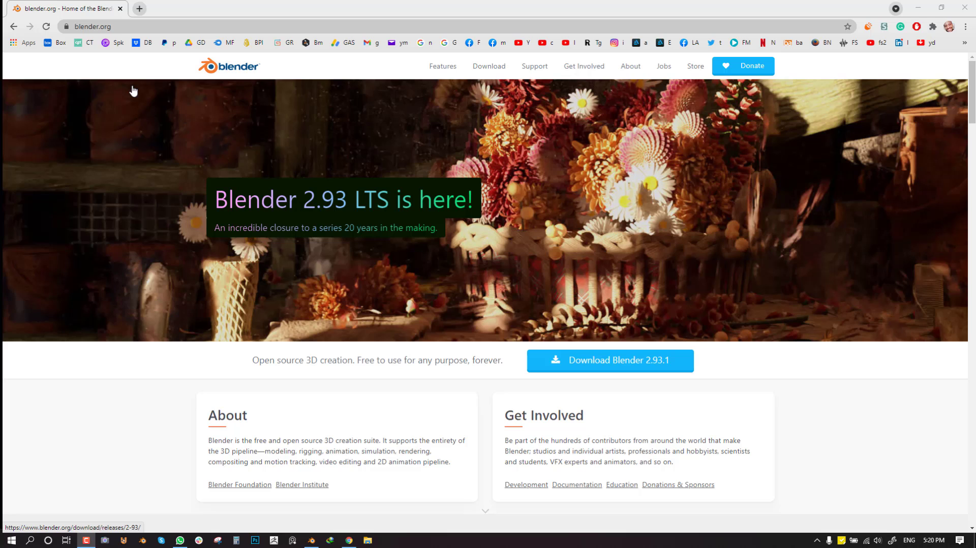
# - Open blender.org's Daily Builds page listing the 3.0.0 Alpha Windows build
pyautogui.click(492, 67)
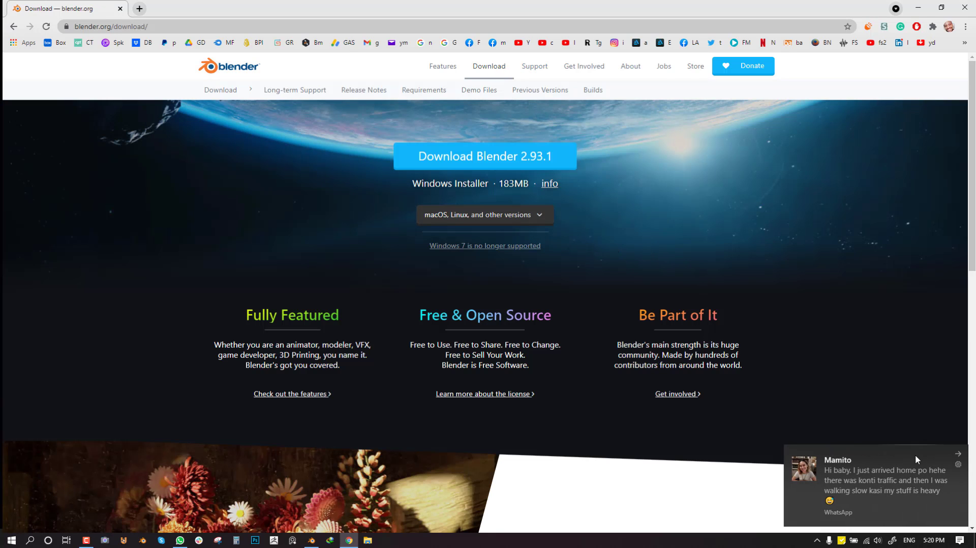
pyautogui.click(958, 455)
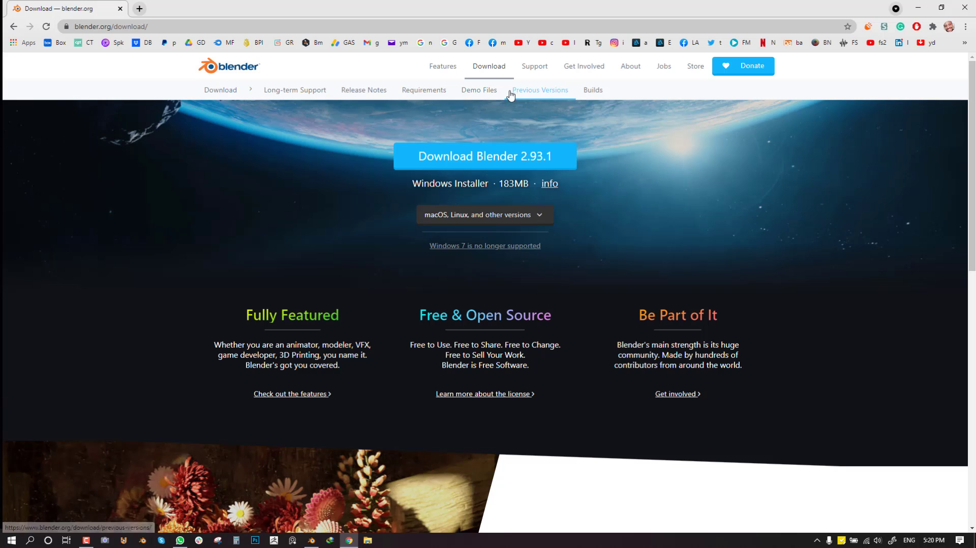
pyautogui.click(603, 91)
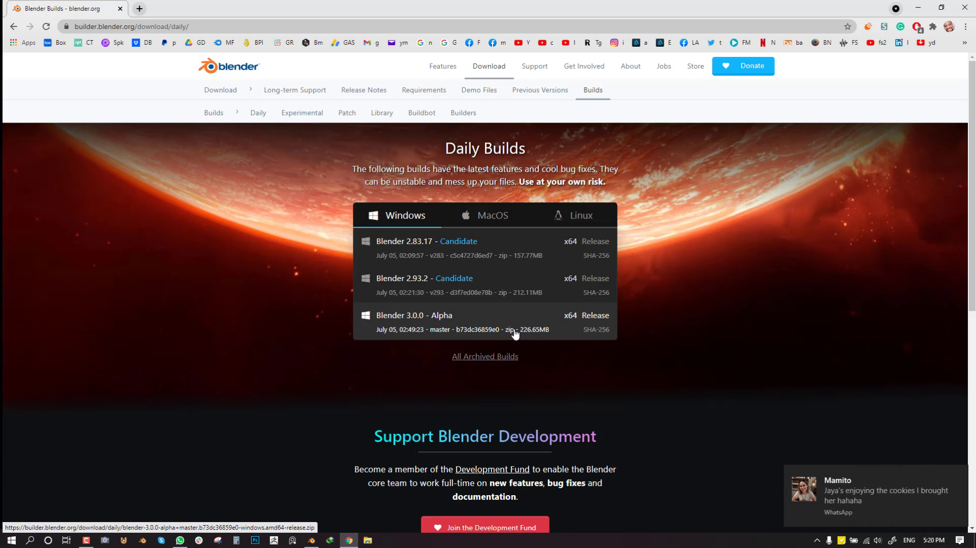
pyautogui.click(959, 475)
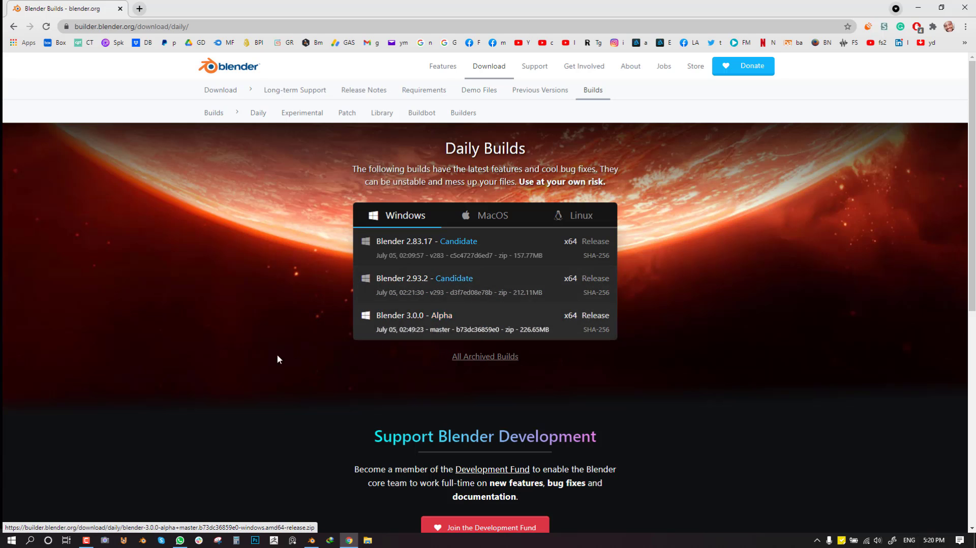
# - Bring Blender 3.0 Alpha forward, close the splash screen and return to the Layout workspace
pyautogui.click(312, 541)
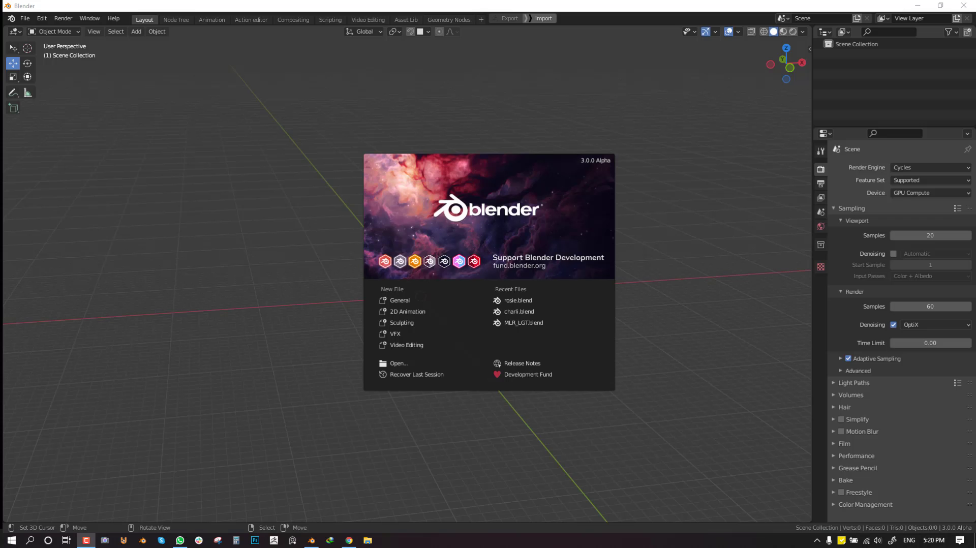
pyautogui.click(323, 277)
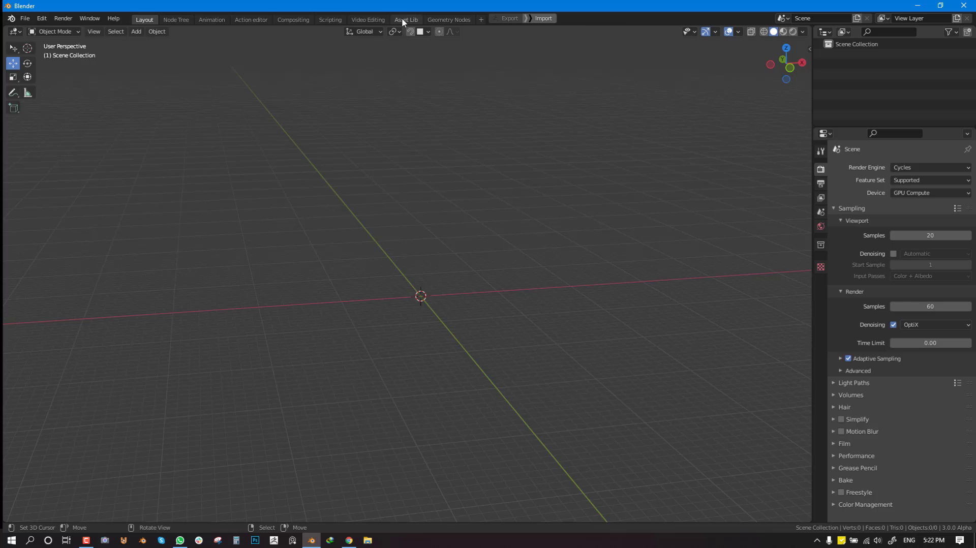
pyautogui.click(403, 19)
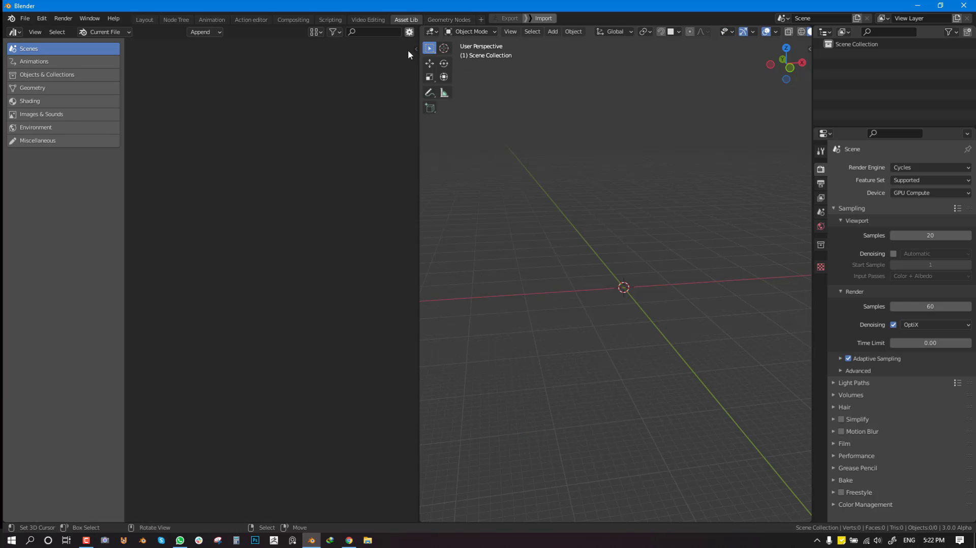
pyautogui.click(145, 19)
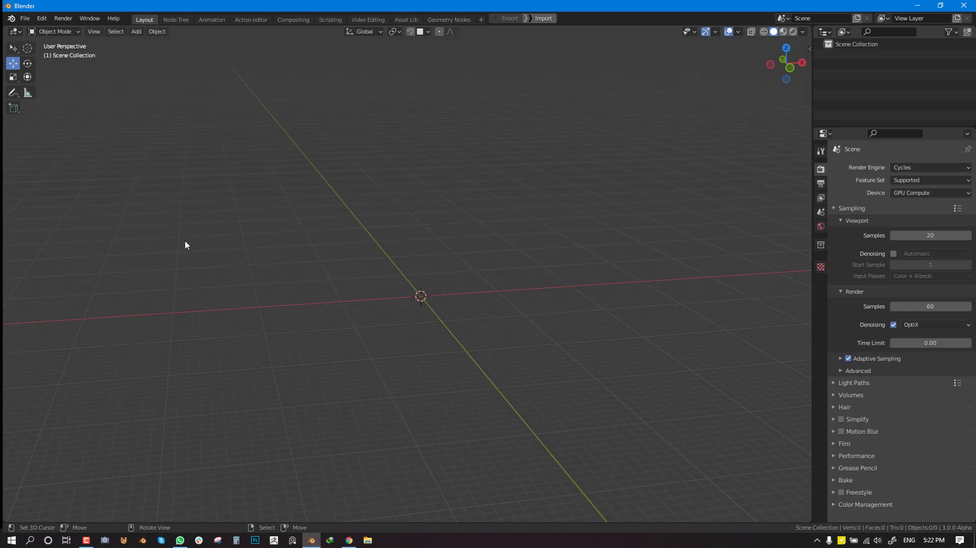
# - Split the 3D viewport and turn the lower area into an Asset Browser
pyautogui.moveTo(7, 518); pyautogui.dragTo(104, 214)
pyautogui.click(117, 222)
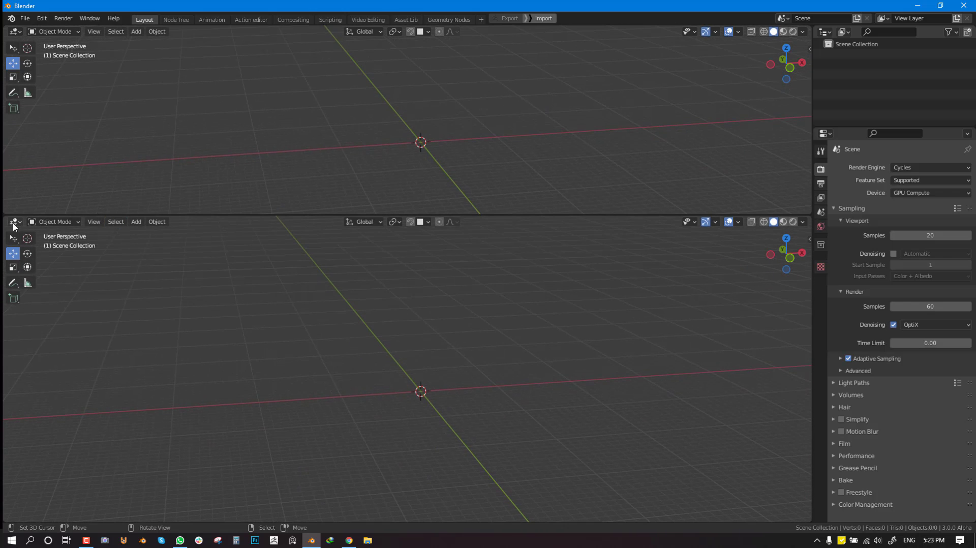
pyautogui.click(15, 222)
pyautogui.click(330, 286)
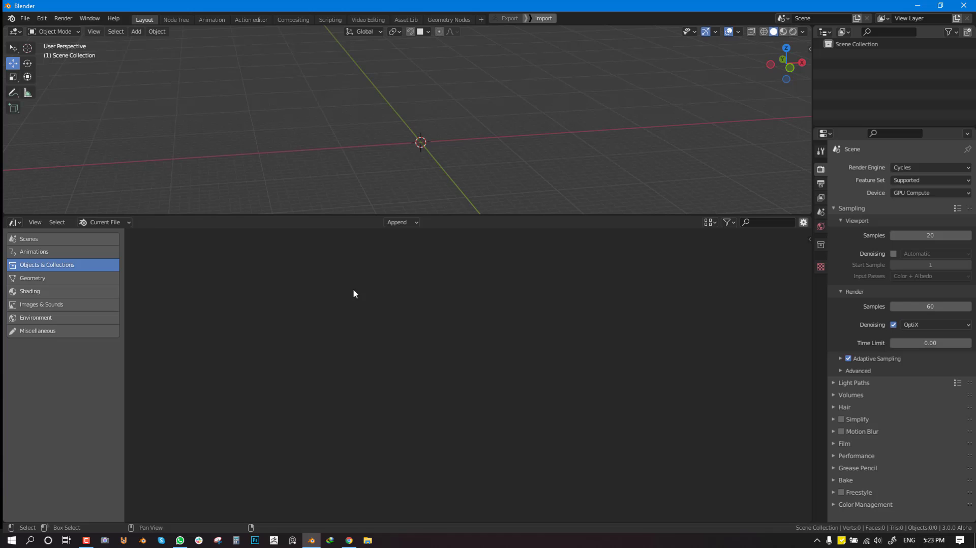
pyautogui.moveTo(416, 215); pyautogui.dragTo(438, 202)
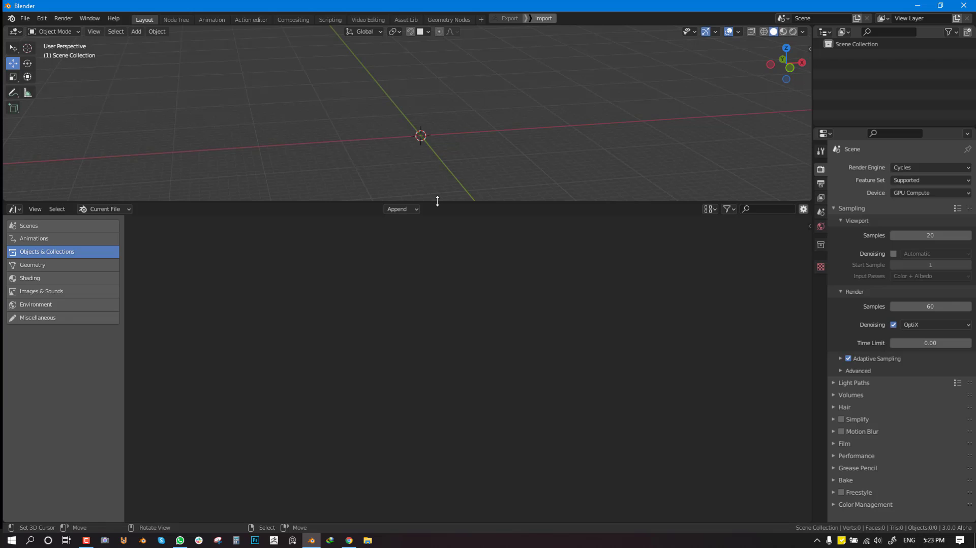
pyautogui.click(34, 211)
pyautogui.click(59, 209)
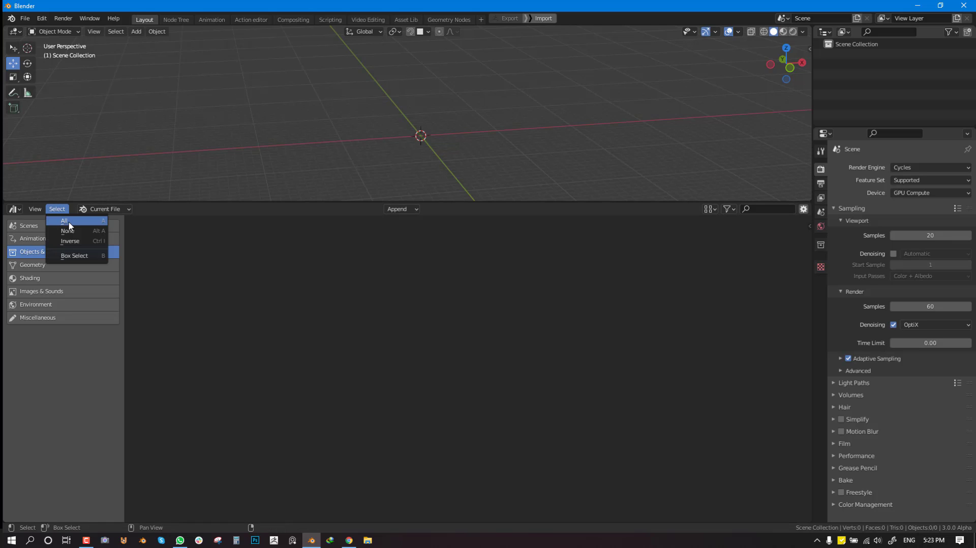
pyautogui.click(204, 212)
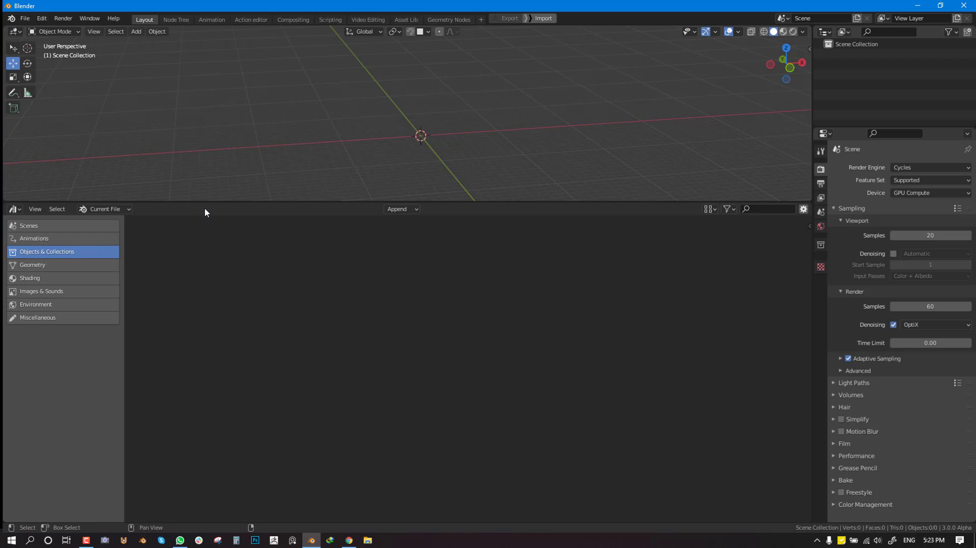
# - Change the Asset Browser's import type from Append to Link and adjust the area height
pyautogui.click(127, 209)
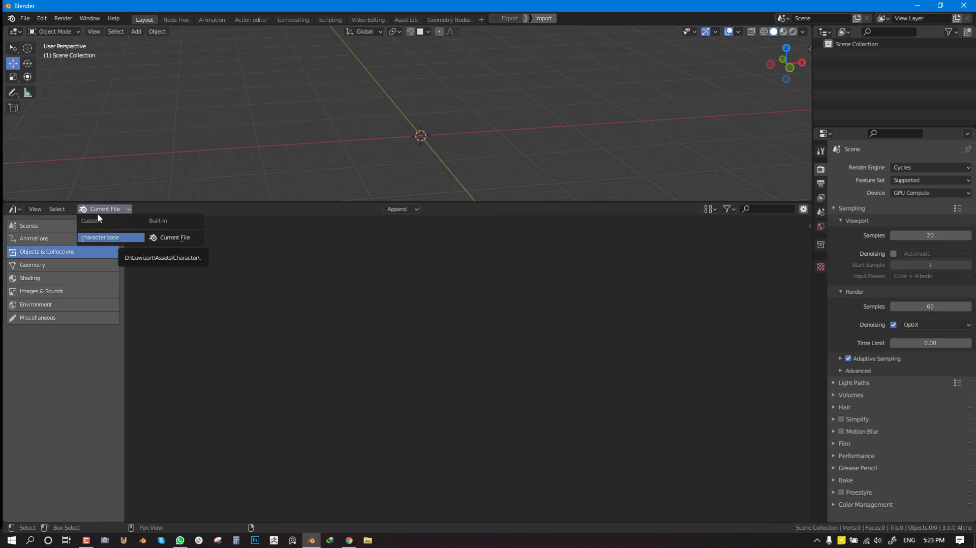
pyautogui.click(414, 210)
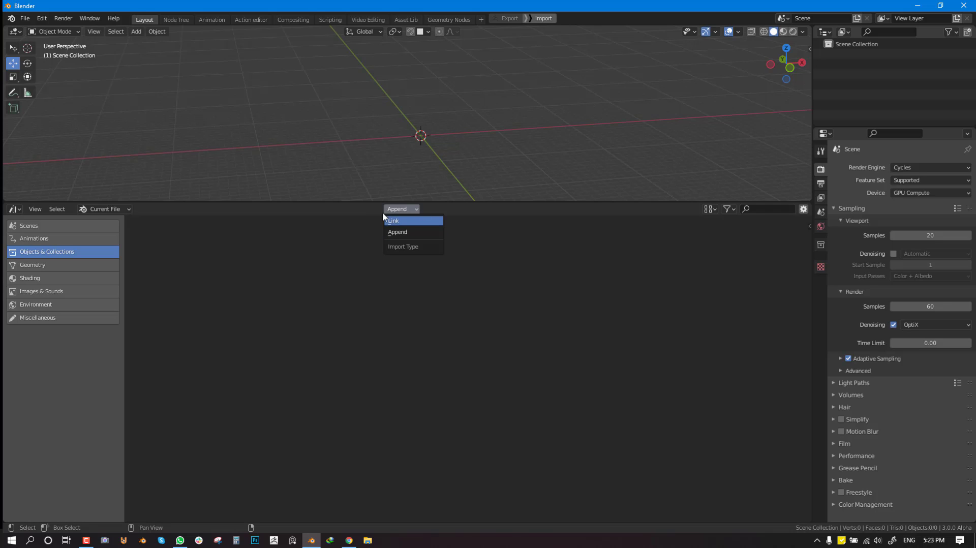
pyautogui.click(410, 235)
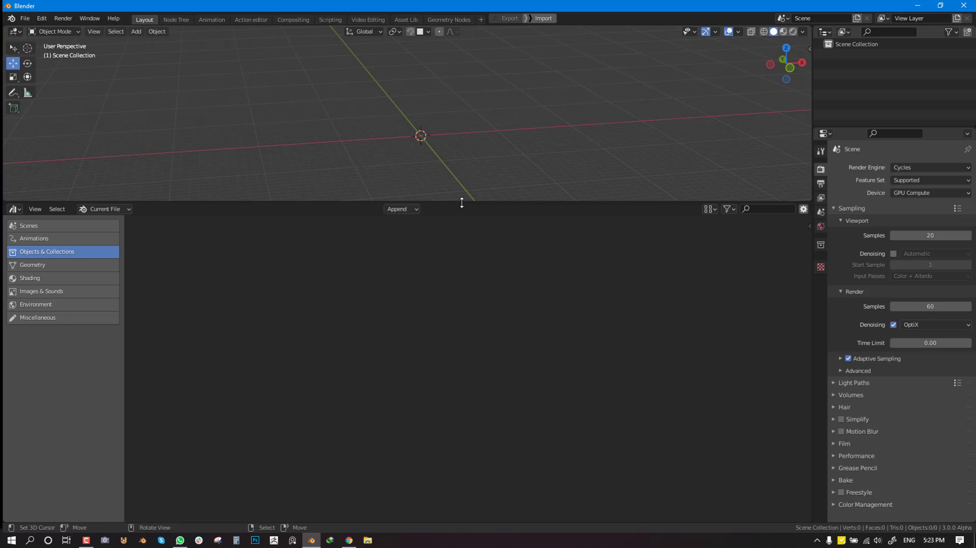
pyautogui.moveTo(462, 203); pyautogui.dragTo(460, 224)
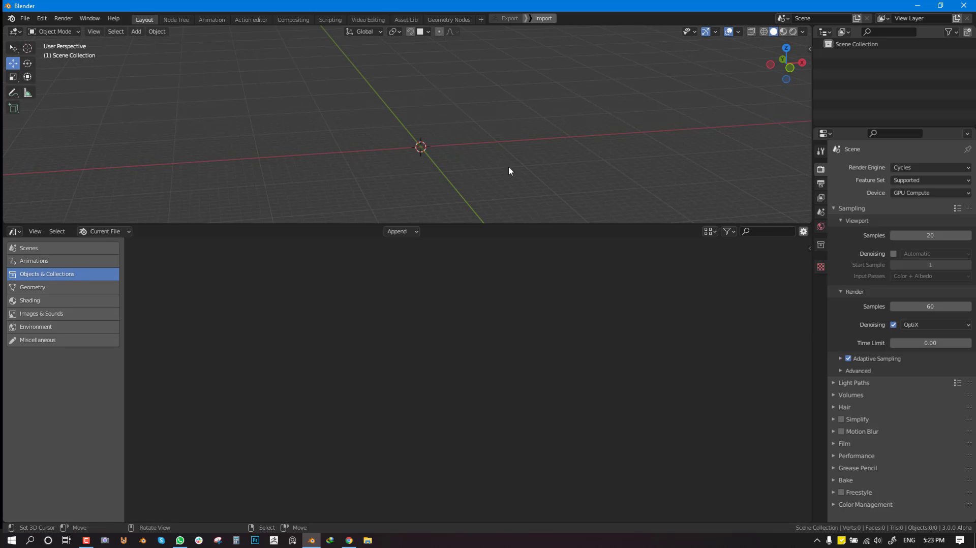
pyautogui.moveTo(509, 170); pyautogui.dragTo(583, 127, button='middle')
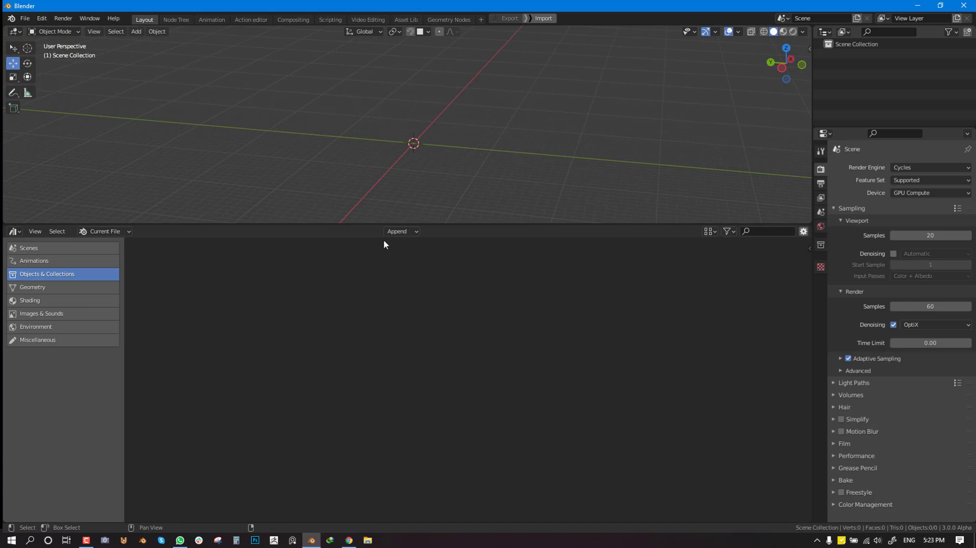
pyautogui.click(401, 231)
pyautogui.click(403, 243)
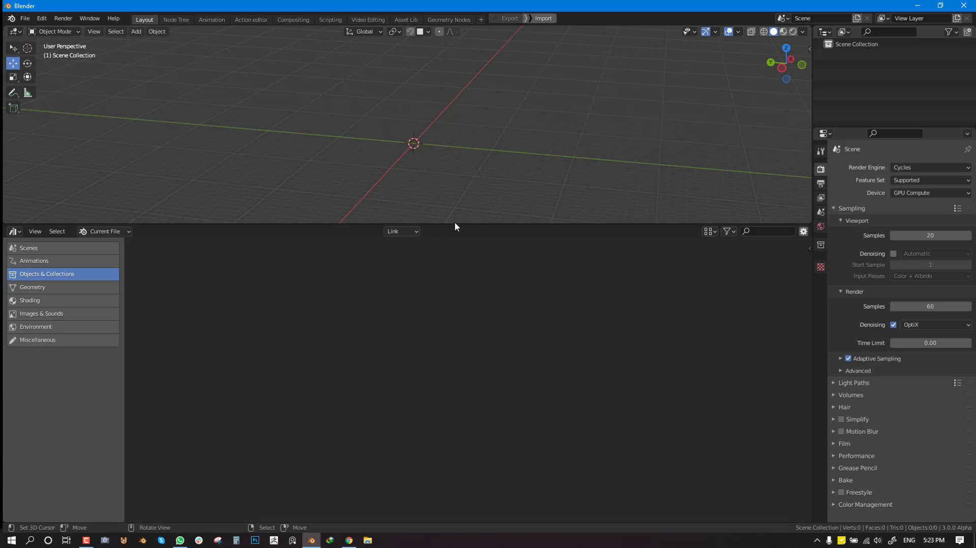
pyautogui.moveTo(455, 224); pyautogui.dragTo(464, 256)
pyautogui.click(24, 19)
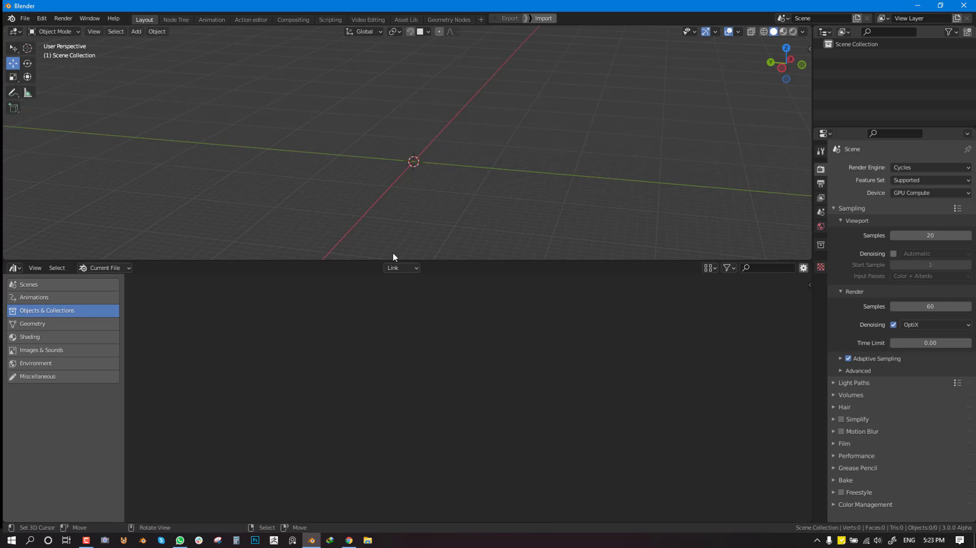
pyautogui.moveTo(385, 261); pyautogui.dragTo(385, 264)
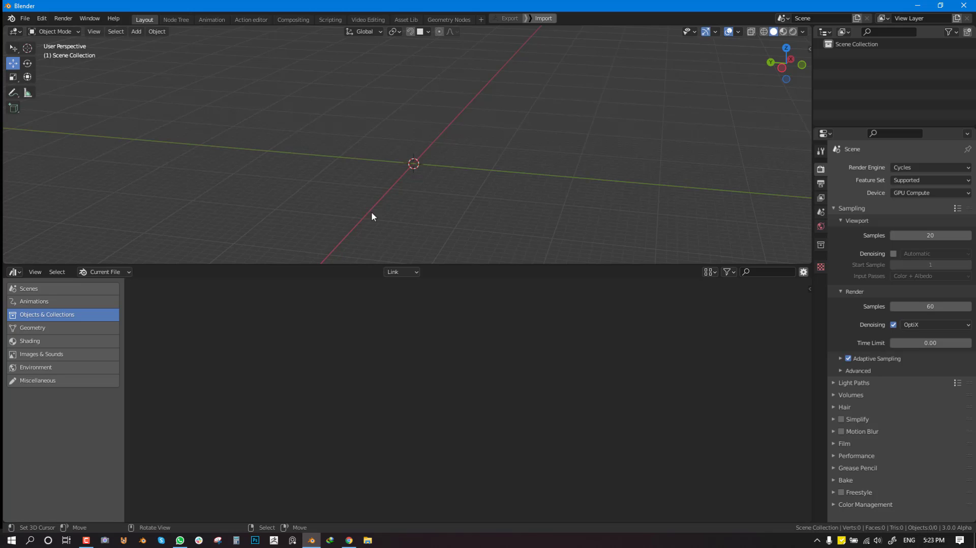
pyautogui.moveTo(371, 211); pyautogui.dragTo(413, 73, button='middle')
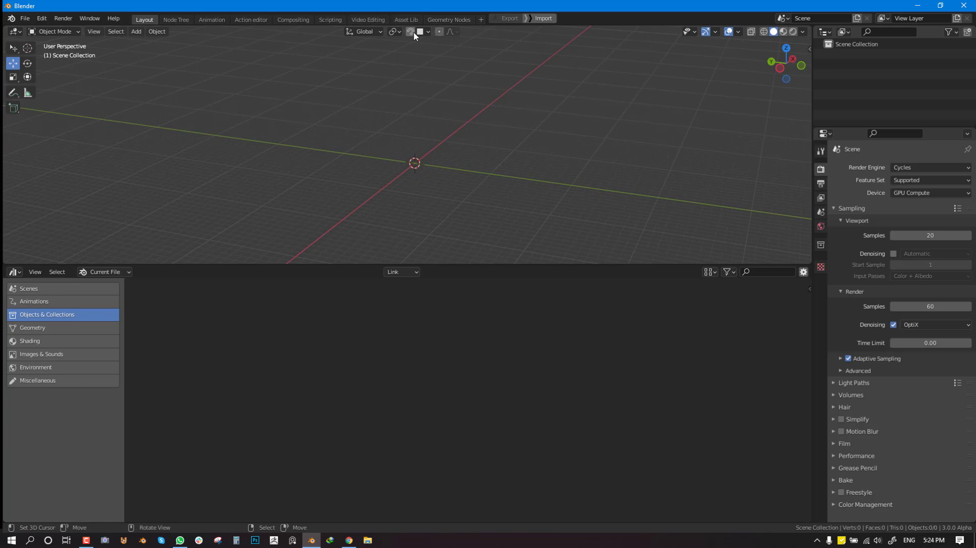
pyautogui.click(406, 20)
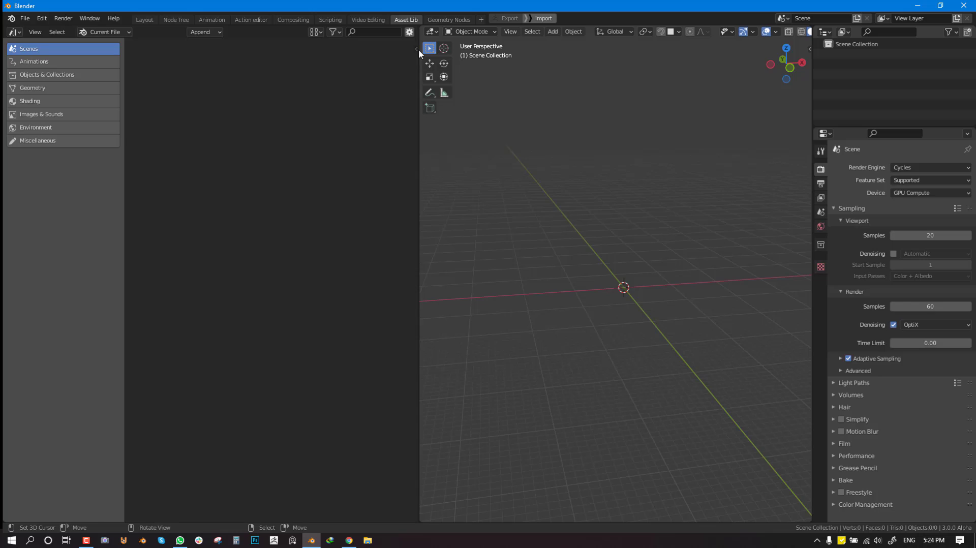
pyautogui.moveTo(604, 231); pyautogui.dragTo(579, 232, button='middle')
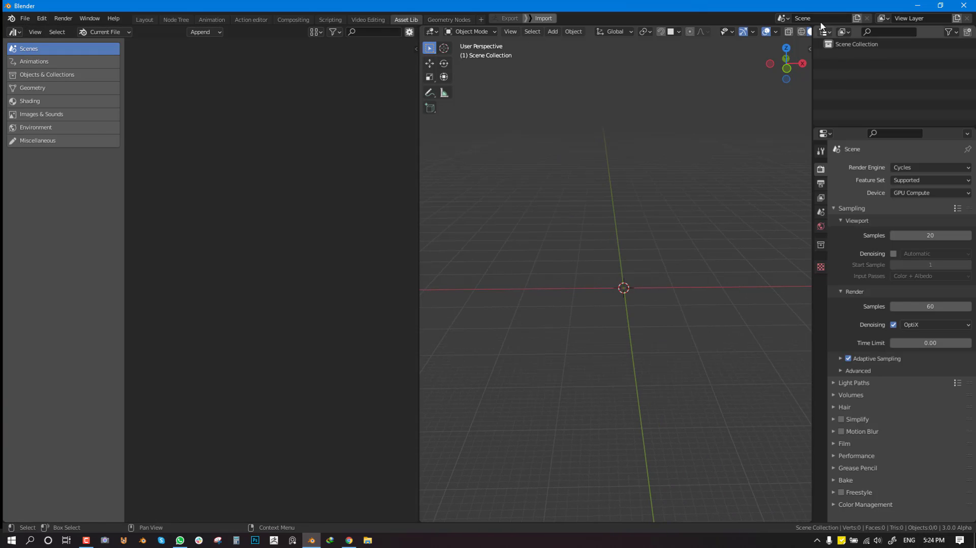
pyautogui.click(113, 33)
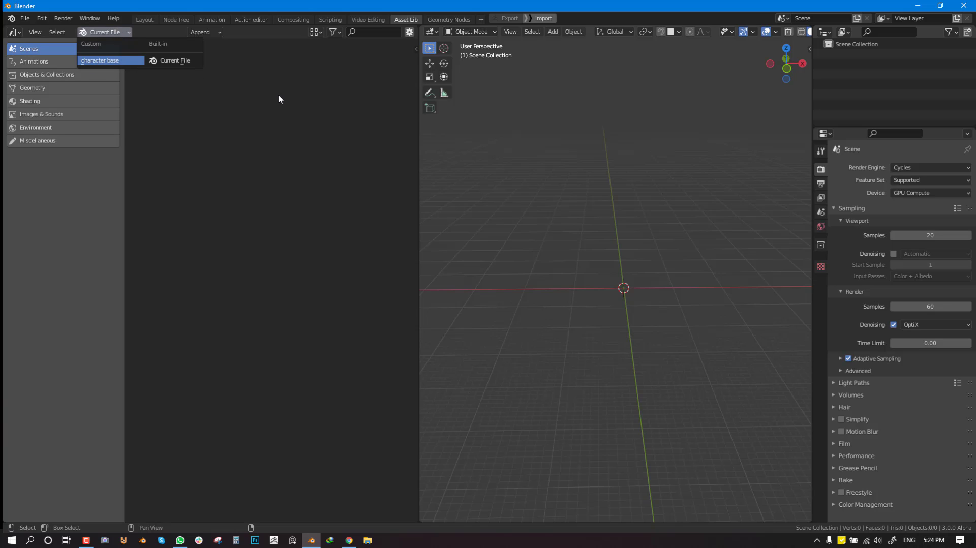
pyautogui.press('Return')
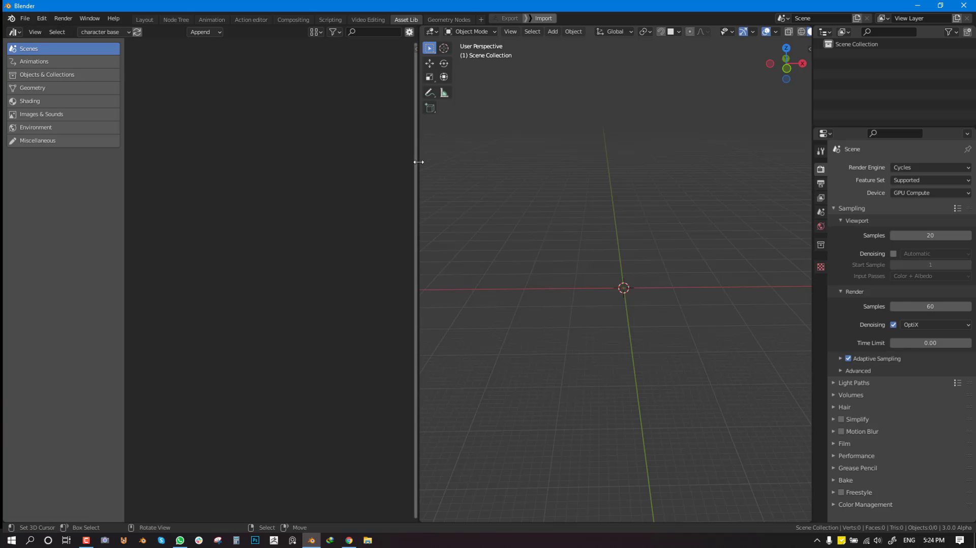
pyautogui.moveTo(419, 162); pyautogui.dragTo(410, 163)
pyautogui.click(68, 76)
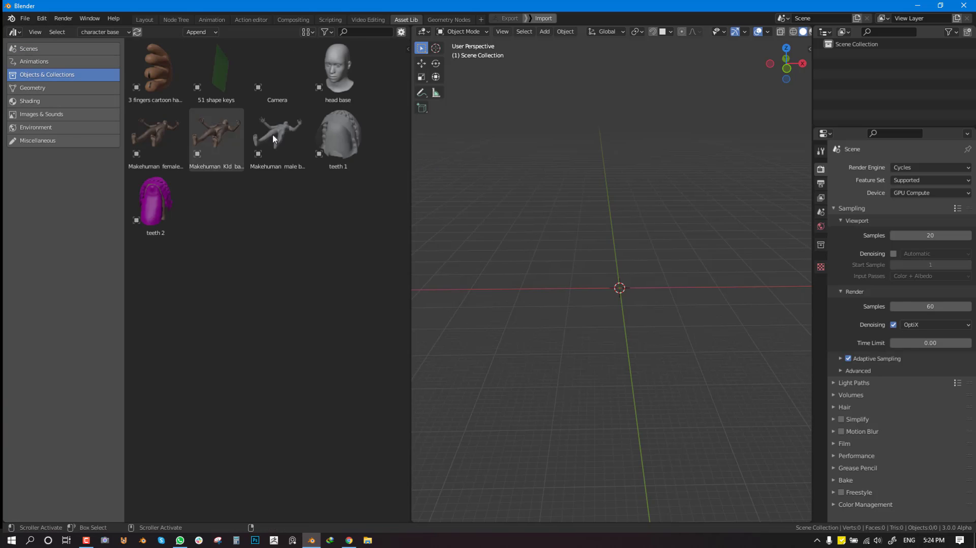
pyautogui.moveTo(612, 257)
pyautogui.mouseDown(button='middle')
pyautogui.moveTo(595, 262)
pyautogui.moveTo(617, 268)
pyautogui.mouseUp(button='middle')
pyautogui.moveTo(646, 231); pyautogui.dragTo(638, 228, button='middle')
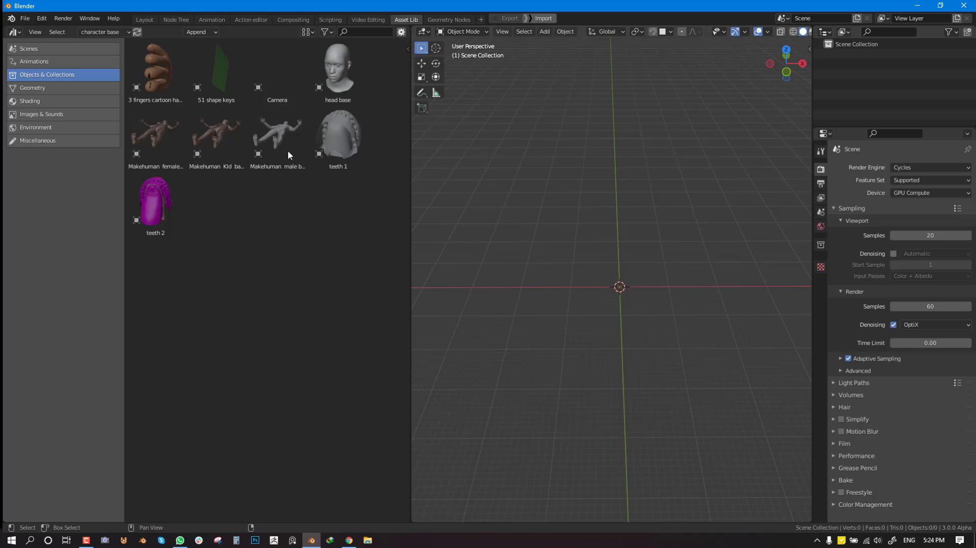
# - Drop the head base asset into the scene and snap the 3D cursor to world origin
pyautogui.moveTo(336, 78); pyautogui.dragTo(648, 239)
pyautogui.moveTo(678, 269); pyautogui.dragTo(677, 269)
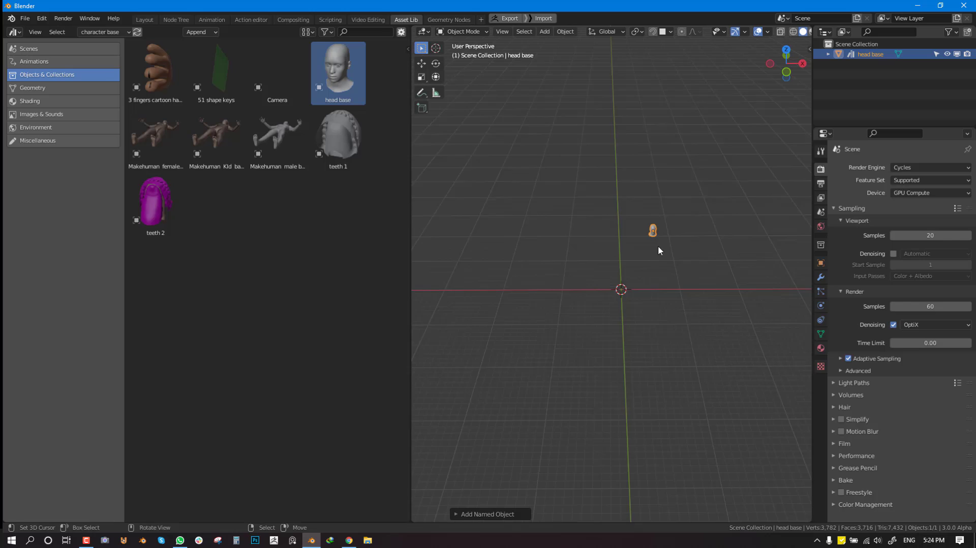
pyautogui.moveTo(658, 245); pyautogui.dragTo(580, 298, button='middle')
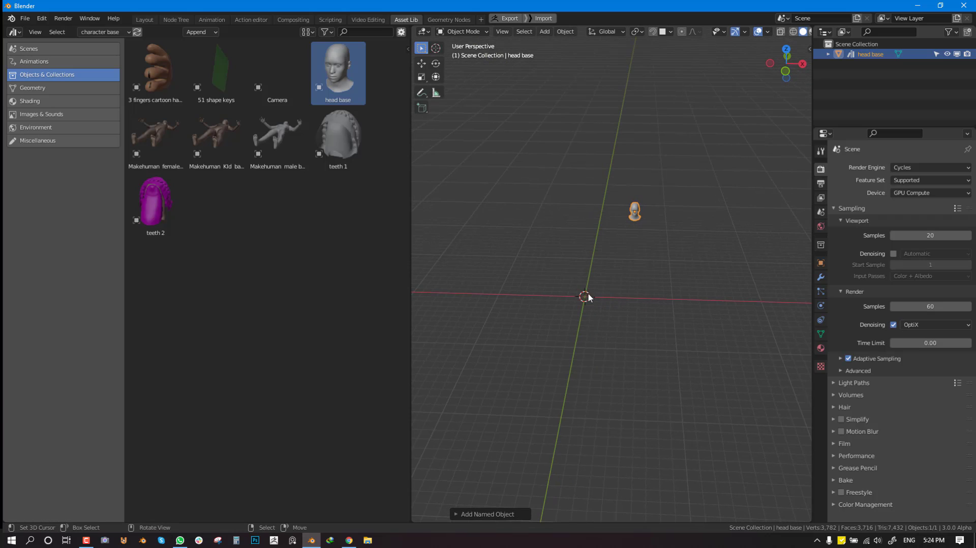
pyautogui.keyDown('shift'); pyautogui.rightClick(575, 93); pyautogui.keyUp('shift')
pyautogui.hotkey('shift', 's')
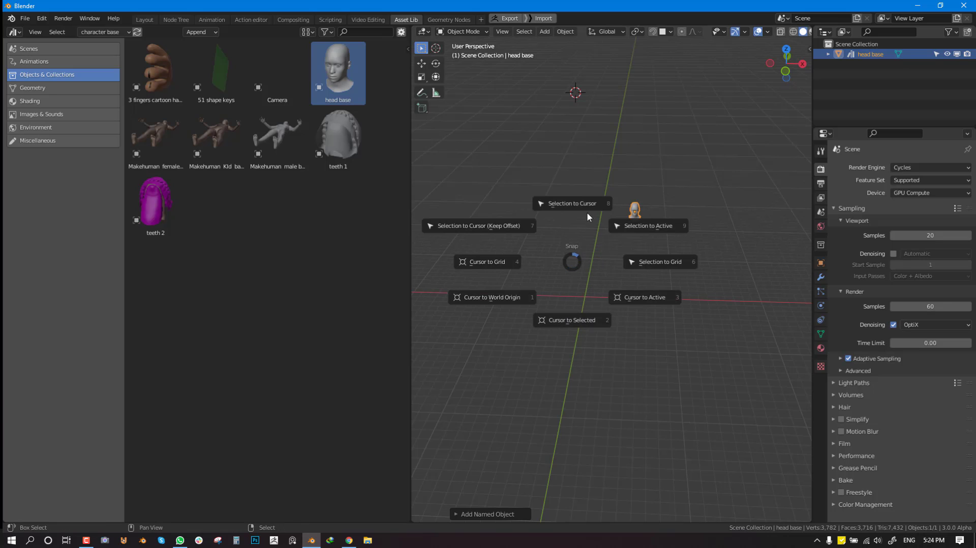
pyautogui.click(513, 297)
# - Inspect the head base from closer angles, then delete it from the scene
pyautogui.keyDown('shift'); pyautogui.rightClick(554, 145); pyautogui.keyUp('shift')
pyautogui.moveTo(599, 163); pyautogui.dragTo(591, 163, button='middle')
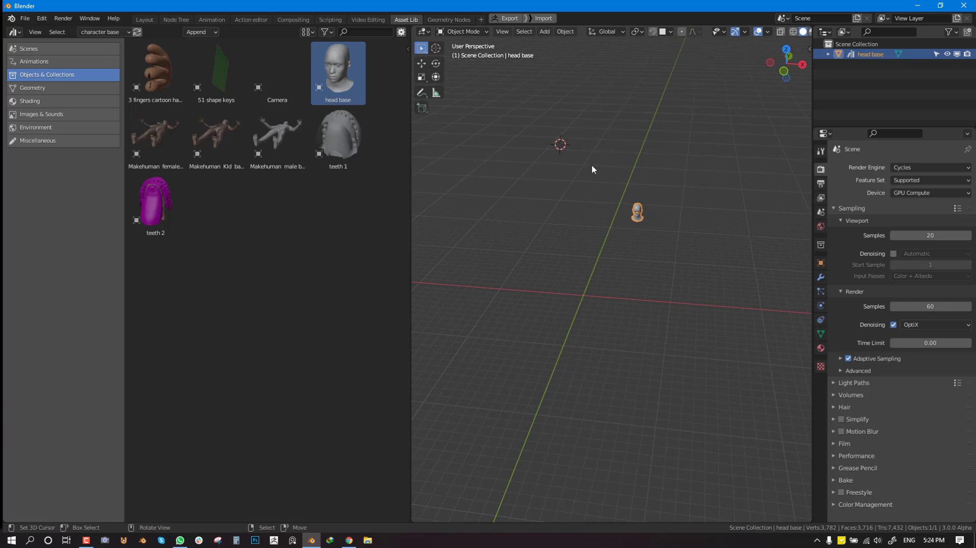
pyautogui.scroll(5, 590, 164)
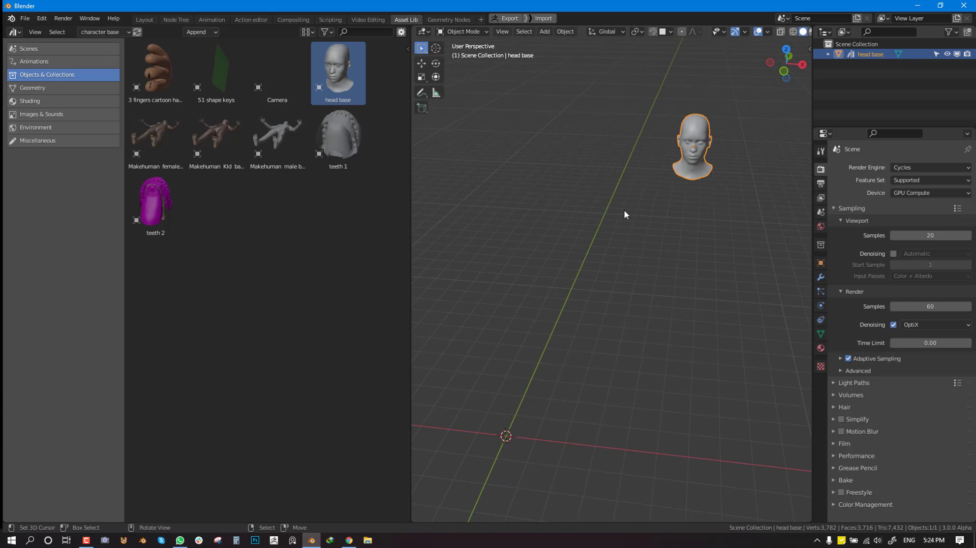
pyautogui.scroll(-3, 625, 213)
pyautogui.keyDown('shift'); pyautogui.moveTo(558, 349); pyautogui.dragTo(607, 281, button='middle'); pyautogui.keyUp('shift')
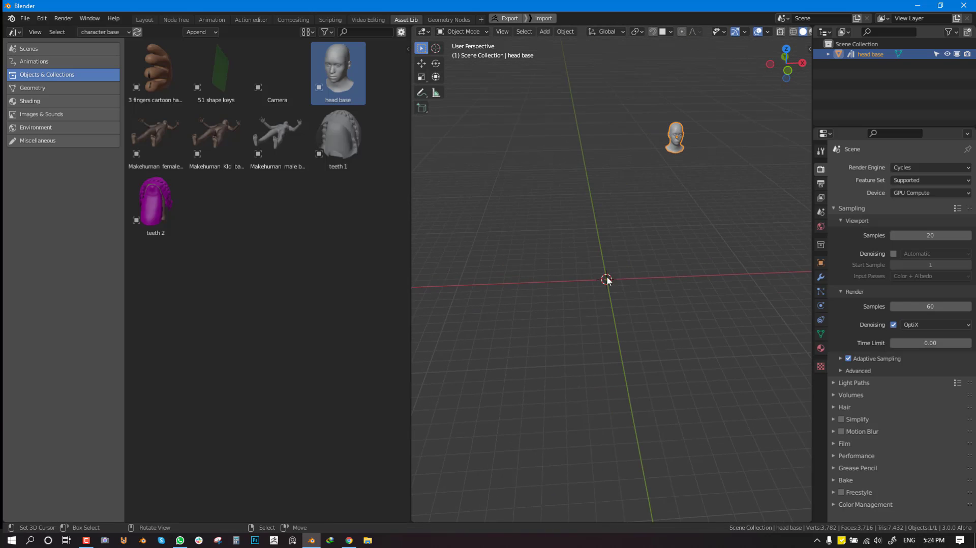
pyautogui.moveTo(648, 245); pyautogui.dragTo(639, 203, button='middle')
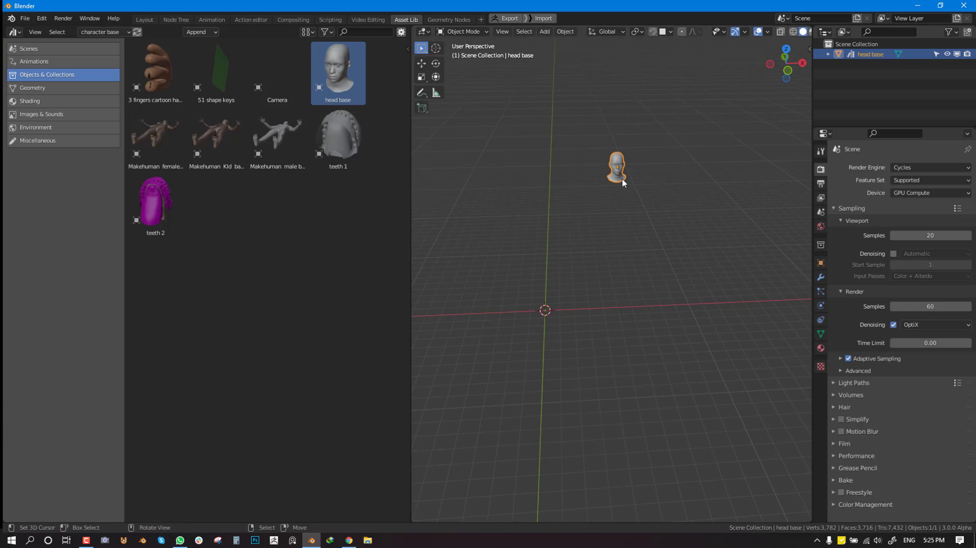
pyautogui.hotkey('shift', 's')
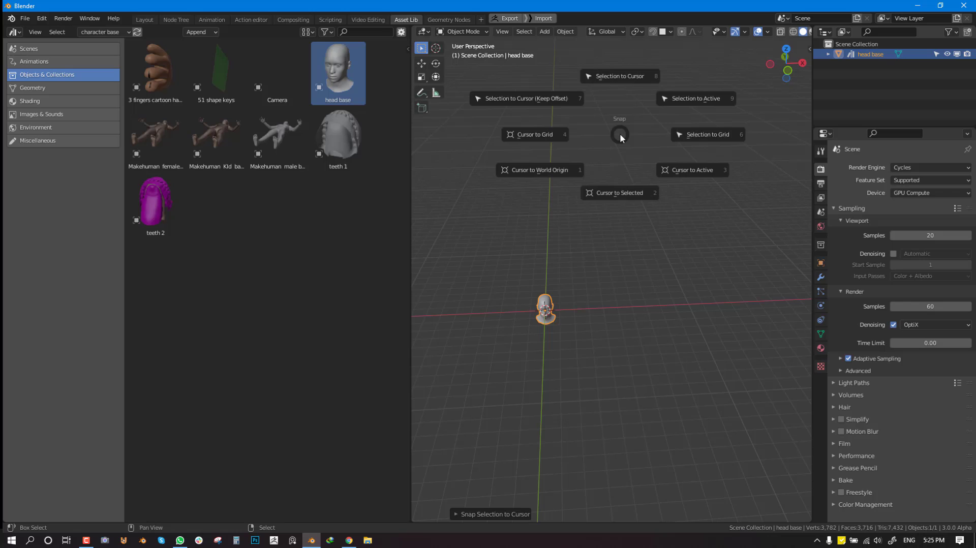
pyautogui.click(620, 133)
pyautogui.moveTo(620, 133); pyautogui.dragTo(655, 248, button='middle')
pyautogui.press('x')
pyautogui.click(654, 253)
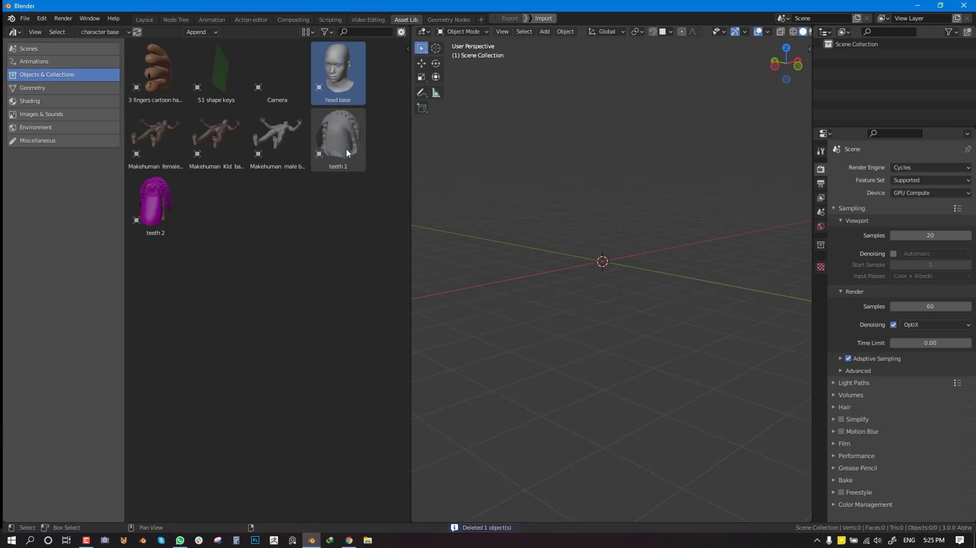
# - Add the teeth 1 and Makehuman Kid base assets to the scene
pyautogui.moveTo(346, 153); pyautogui.dragTo(648, 225)
pyautogui.moveTo(648, 224); pyautogui.dragTo(477, 179, button='middle')
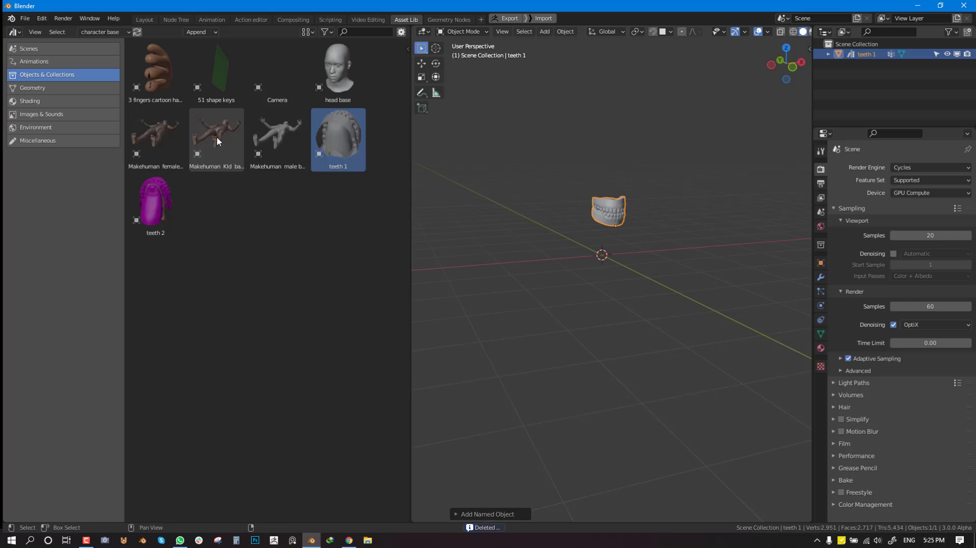
pyautogui.moveTo(217, 136); pyautogui.dragTo(601, 173)
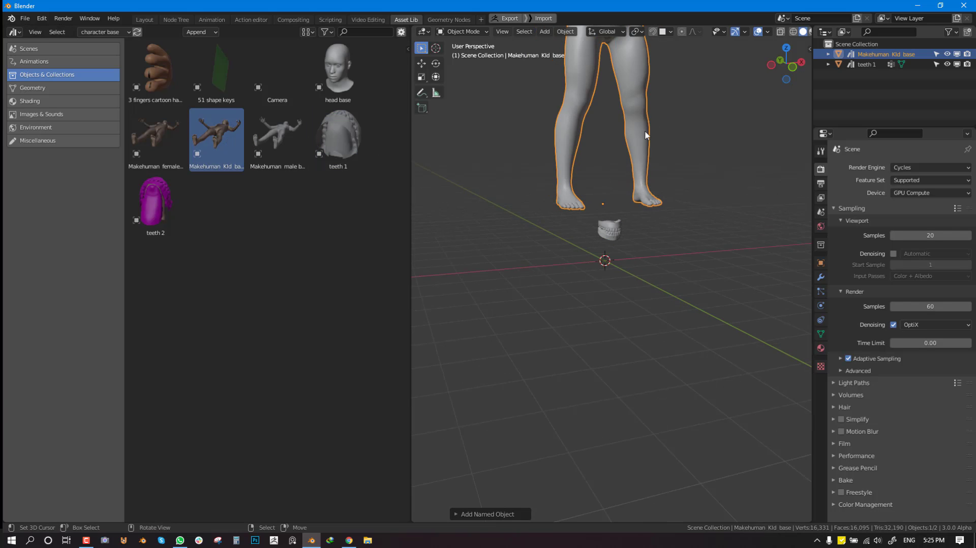
pyautogui.moveTo(644, 130); pyautogui.dragTo(665, 327, button='middle')
pyautogui.scroll(-1, 665, 328)
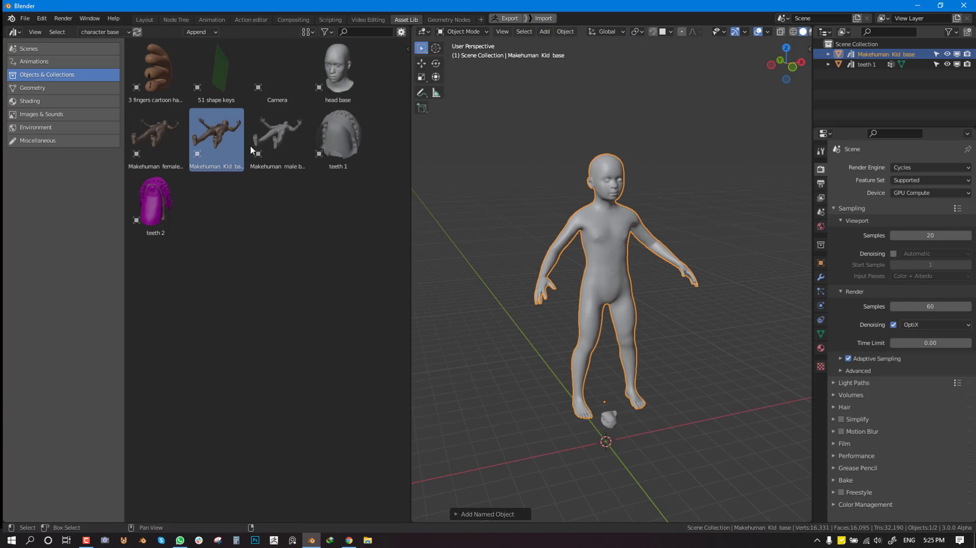
# - Add the Makehuman female base and snap it to the 3D cursor at the origin
pyautogui.moveTo(155, 136); pyautogui.dragTo(595, 223)
pyautogui.scroll(-3, 626, 187)
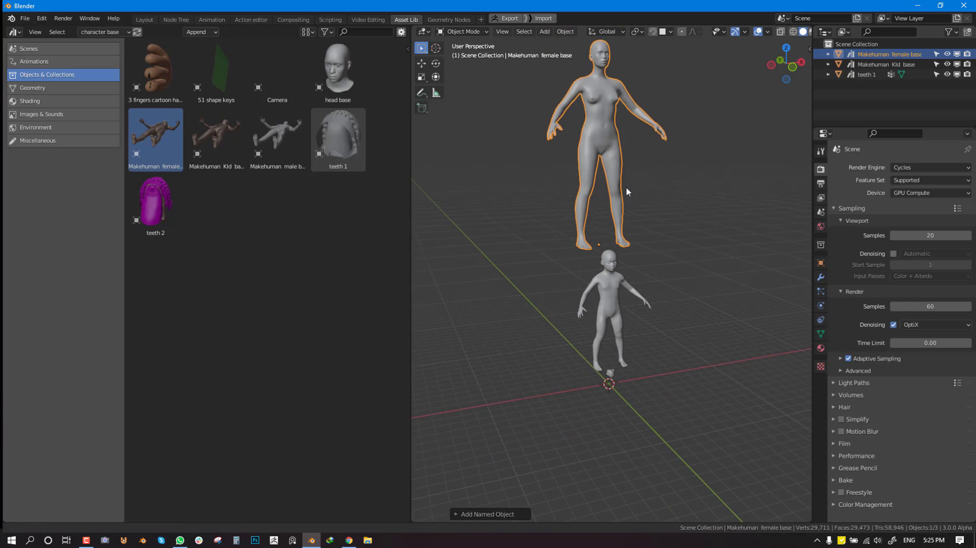
pyautogui.hotkey('shift', 's')
pyautogui.click(645, 81)
pyautogui.moveTo(658, 288); pyautogui.dragTo(649, 280, button='middle')
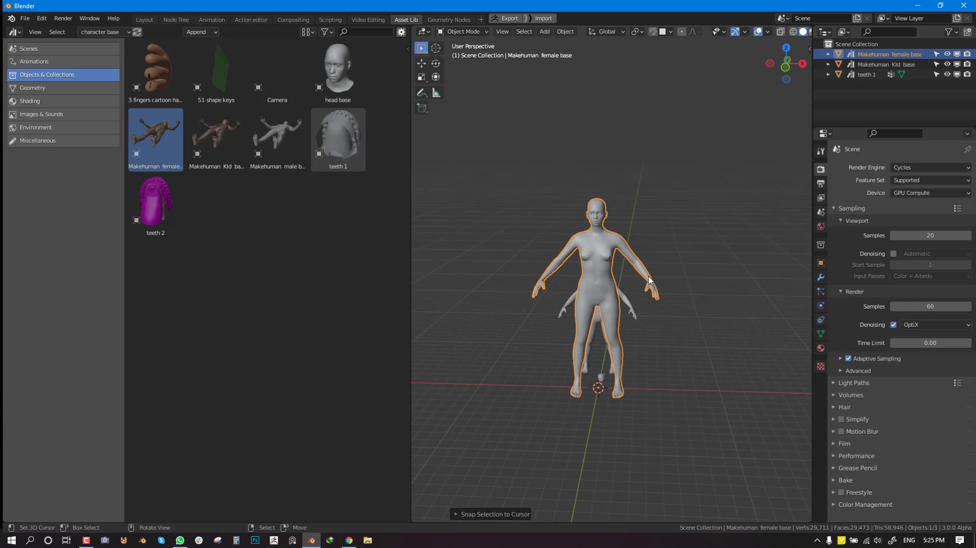
# - Start a new empty file, discarding the unsaved changes
pyautogui.press('a')
pyautogui.hotkey('ctrl', 'p')
pyautogui.hotkey('ctrl', 'q')
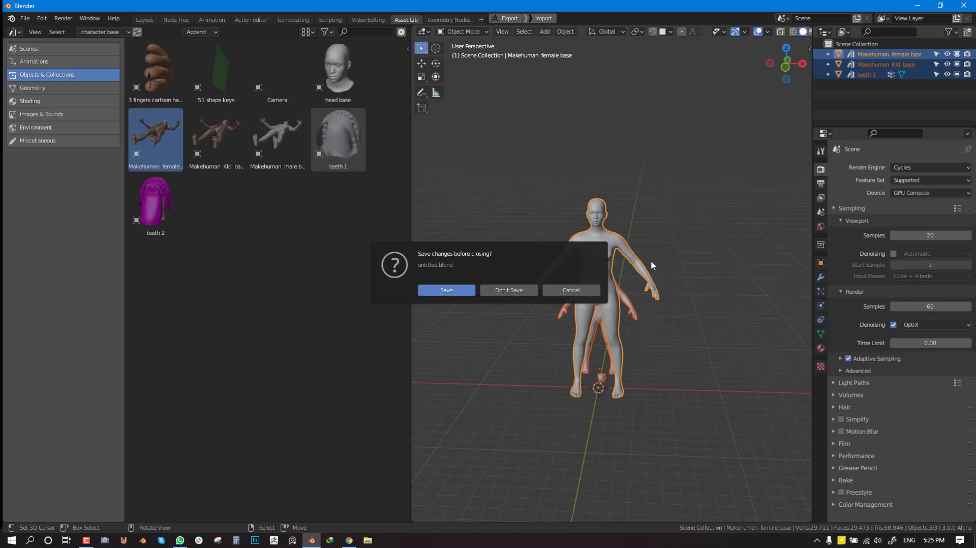
pyautogui.click(514, 288)
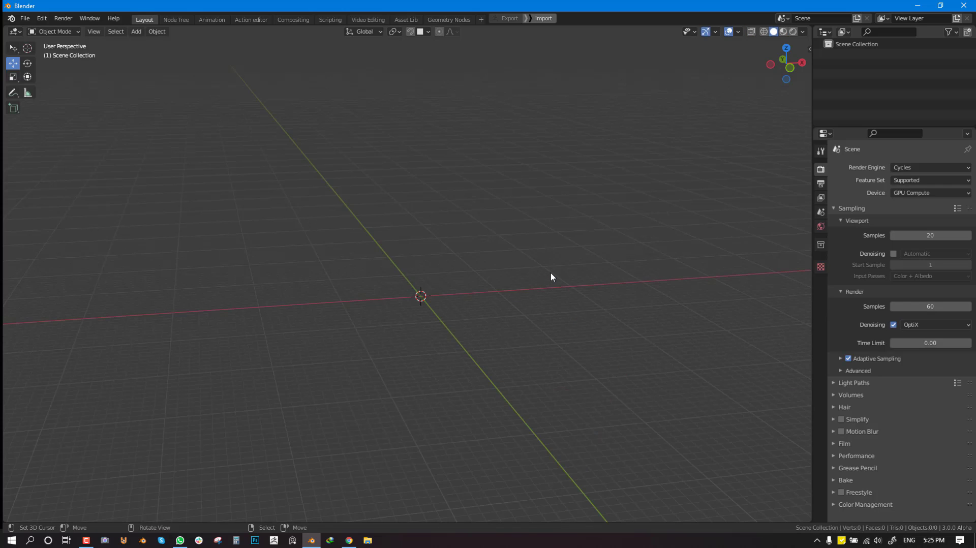
# - Switch to the Asset Lib workspace and load the character base library
pyautogui.click(405, 19)
pyautogui.click(106, 32)
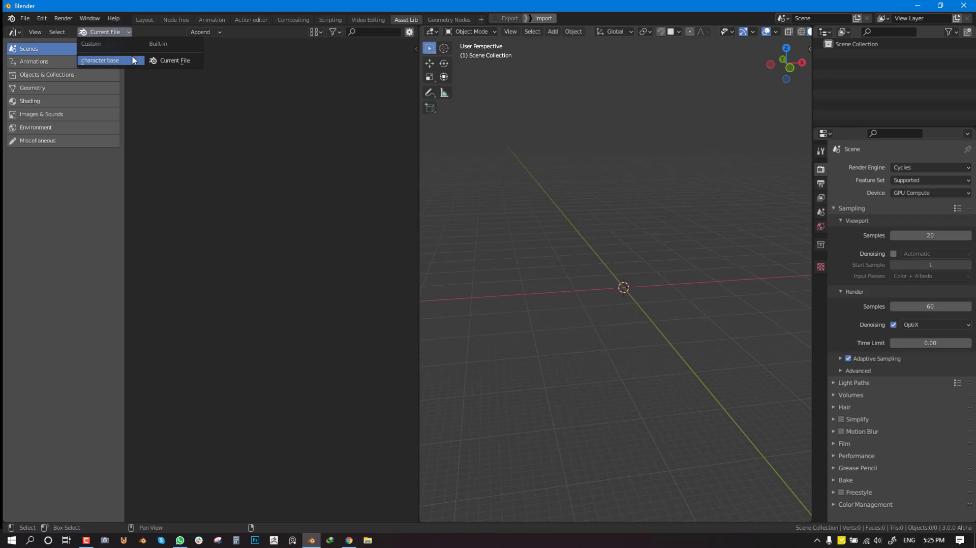
pyautogui.click(168, 60)
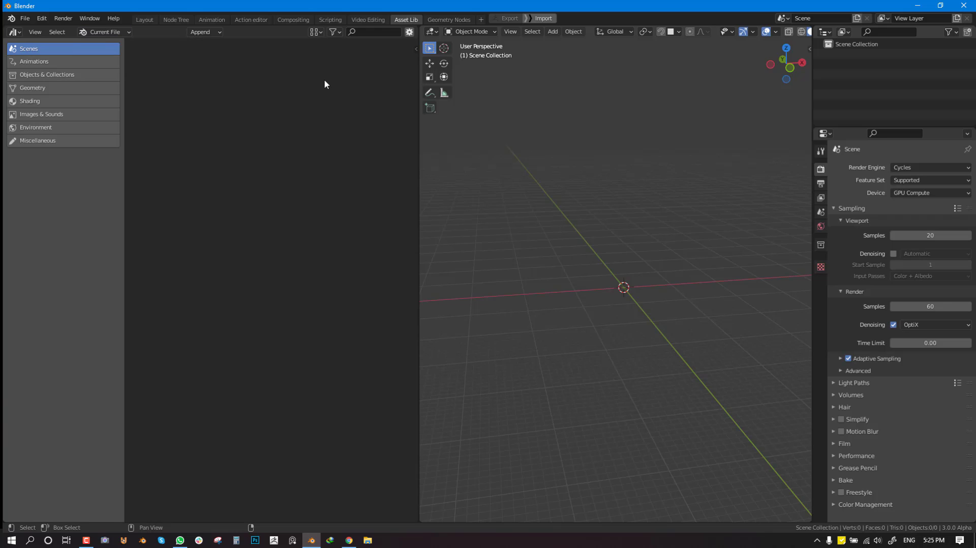
pyautogui.click(131, 32)
pyautogui.click(129, 62)
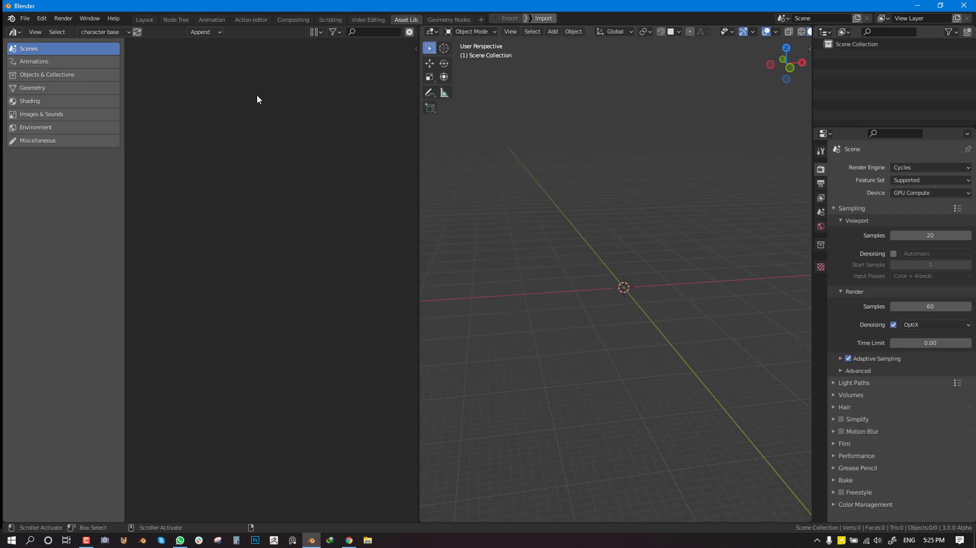
pyautogui.click(24, 18)
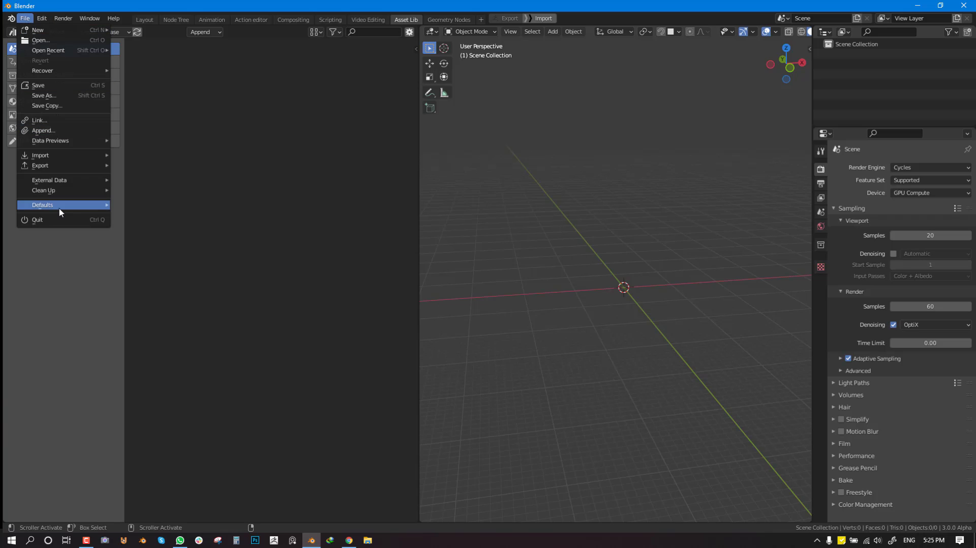
# - Open Preferences and add a second asset library entry beneath character base
pyautogui.click(42, 18)
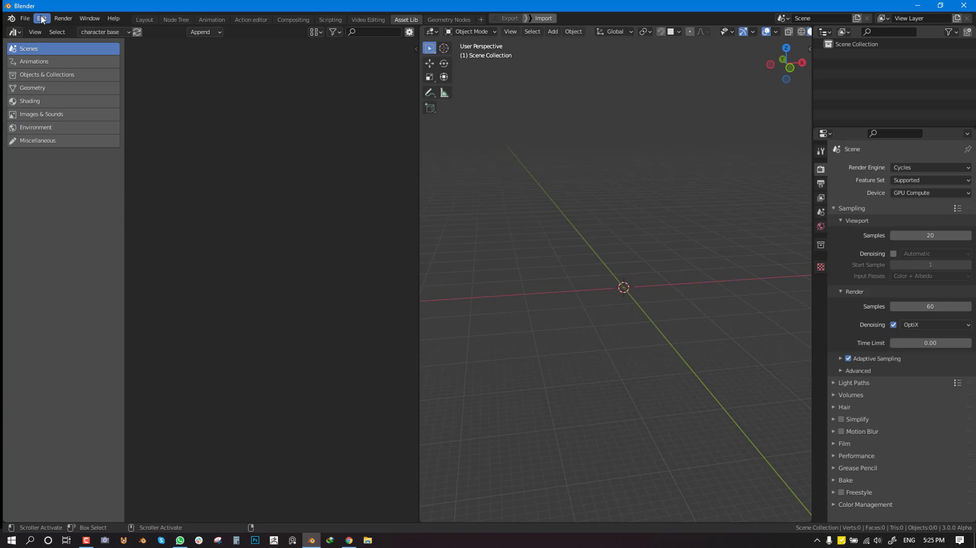
pyautogui.click(41, 18)
pyautogui.click(64, 174)
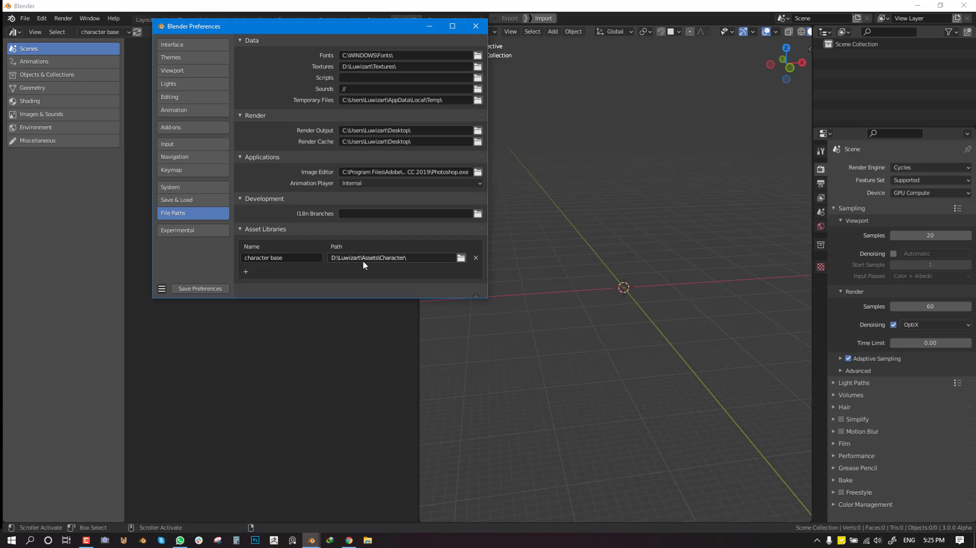
pyautogui.click(246, 273)
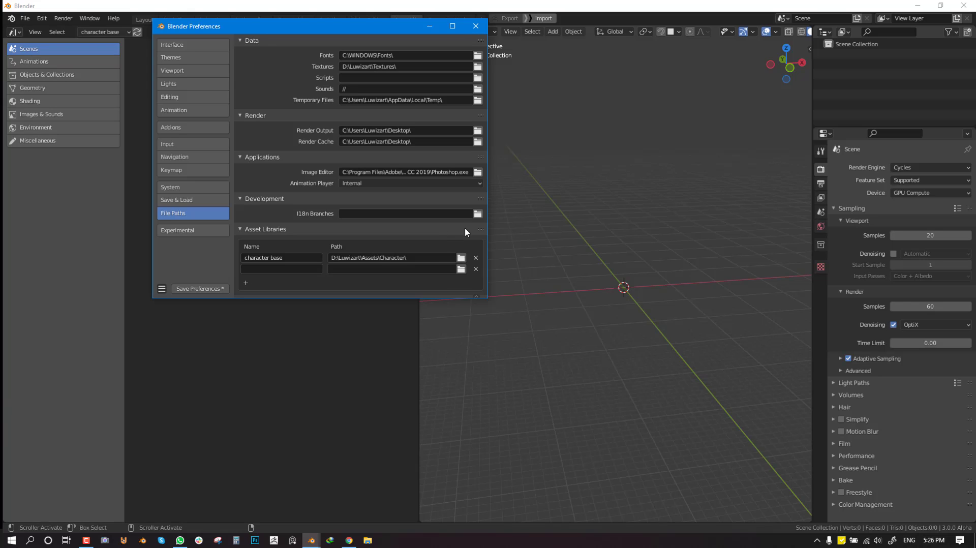
# - Create a 'tutorial' folder on the Desktop and set it as the new library's path
pyautogui.click(461, 270)
pyautogui.click(33, 105)
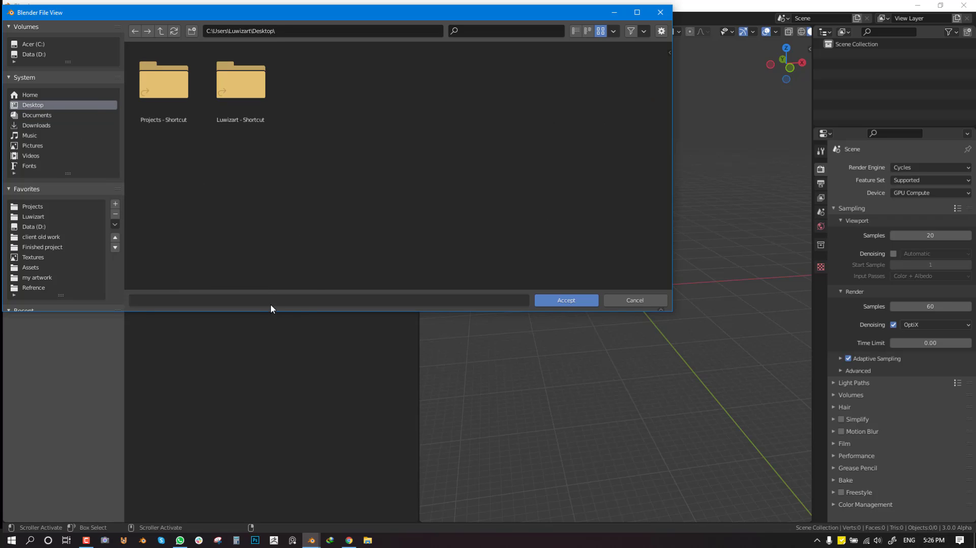
pyautogui.click(191, 32)
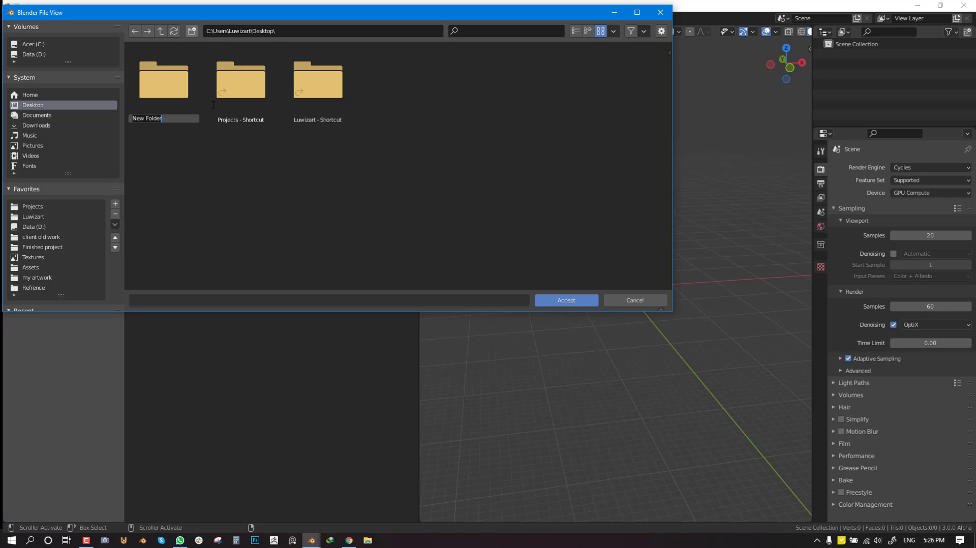
pyautogui.write('tutorial')
pyautogui.press('Return')
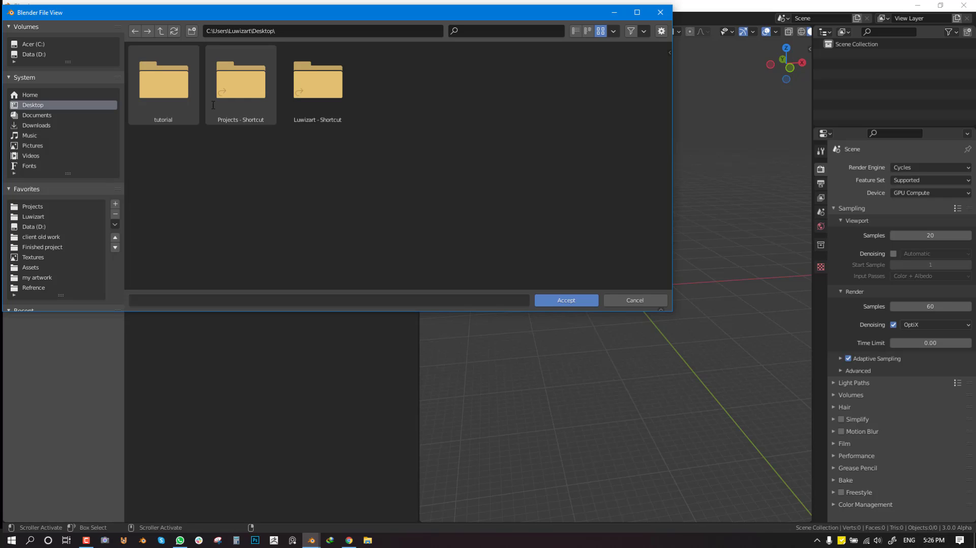
pyautogui.doubleClick(158, 95)
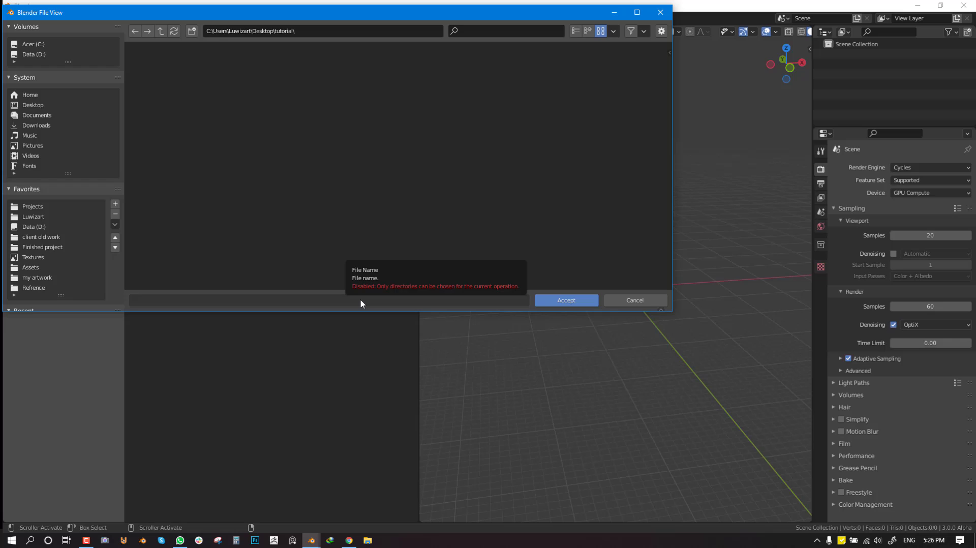
pyautogui.click(565, 300)
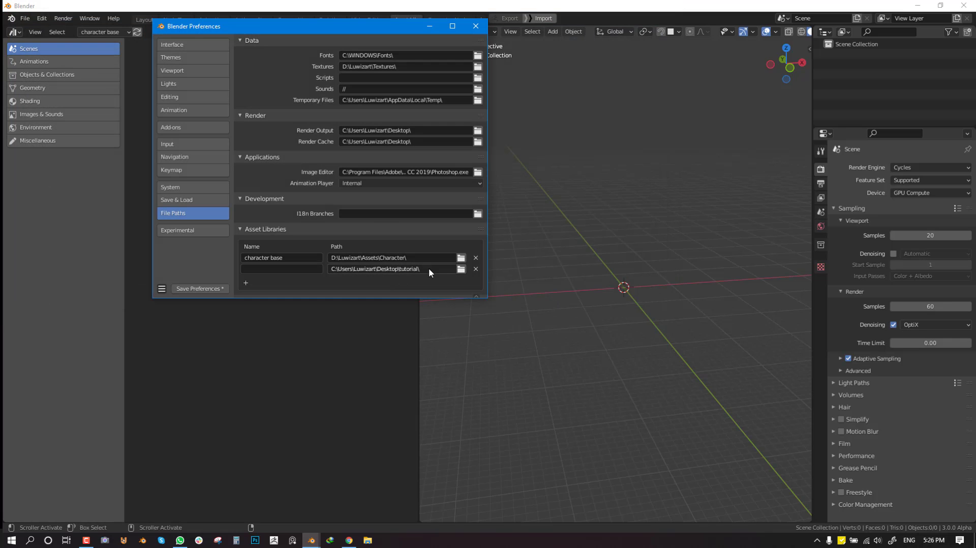
# - Name the new asset library Tutorial and close the Preferences window
pyautogui.moveTo(370, 29); pyautogui.dragTo(417, 28)
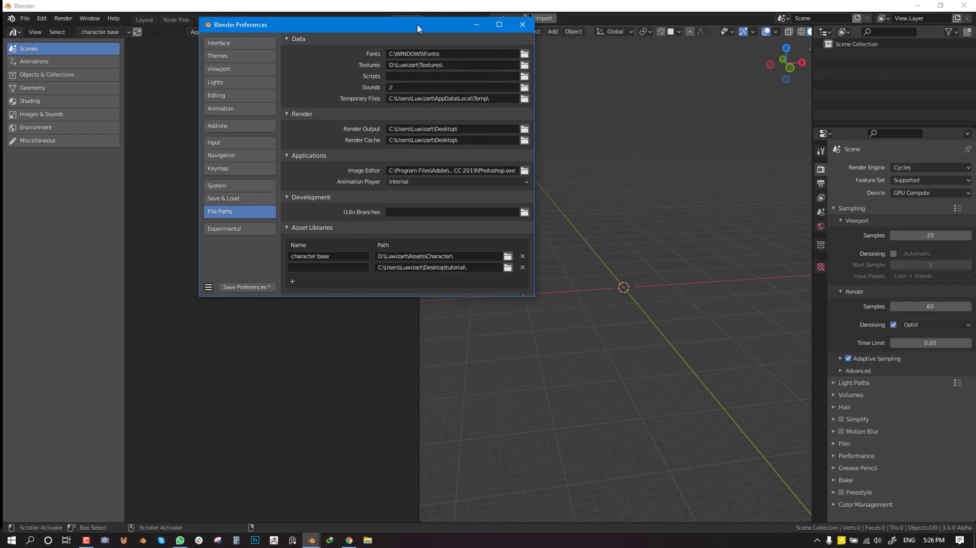
pyautogui.click(333, 271)
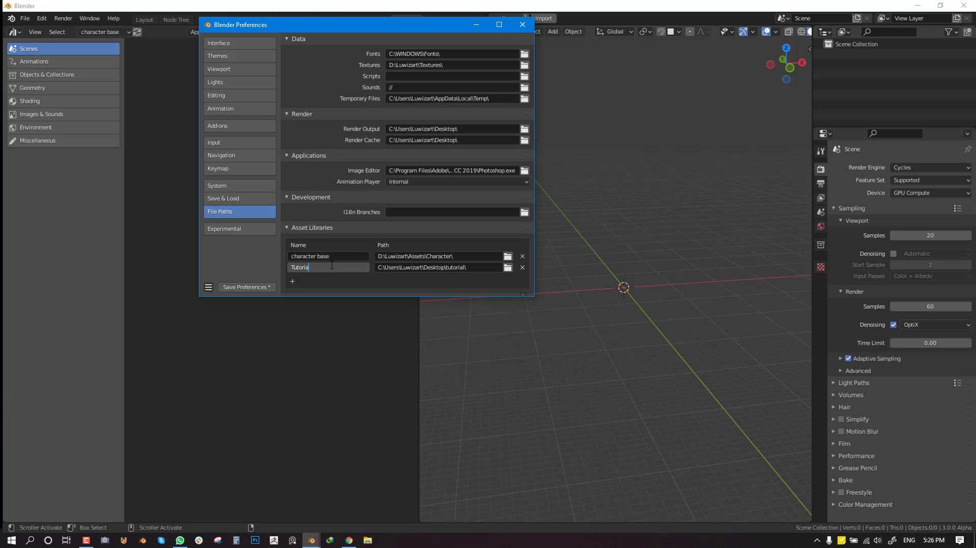
pyautogui.press('Return')
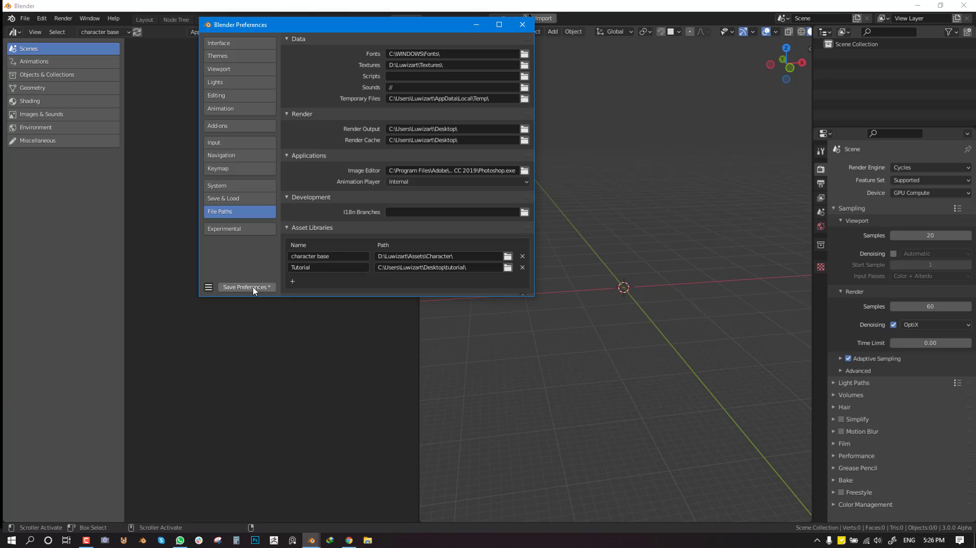
pyautogui.click(522, 25)
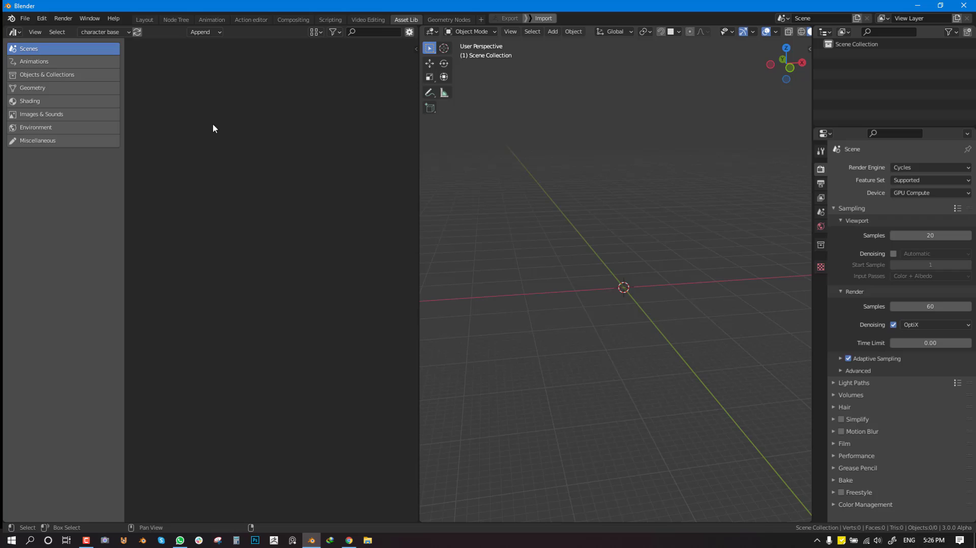
# - Pick the Tutorial library in the Asset Browser dropdown and reframe the empty viewport
pyautogui.click(99, 31)
pyautogui.click(93, 71)
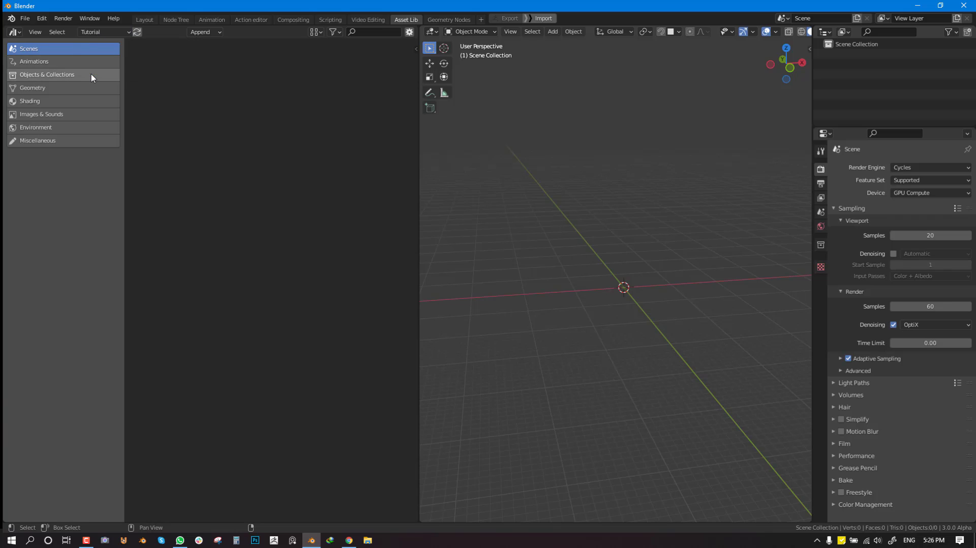
pyautogui.click(103, 33)
pyautogui.click(93, 70)
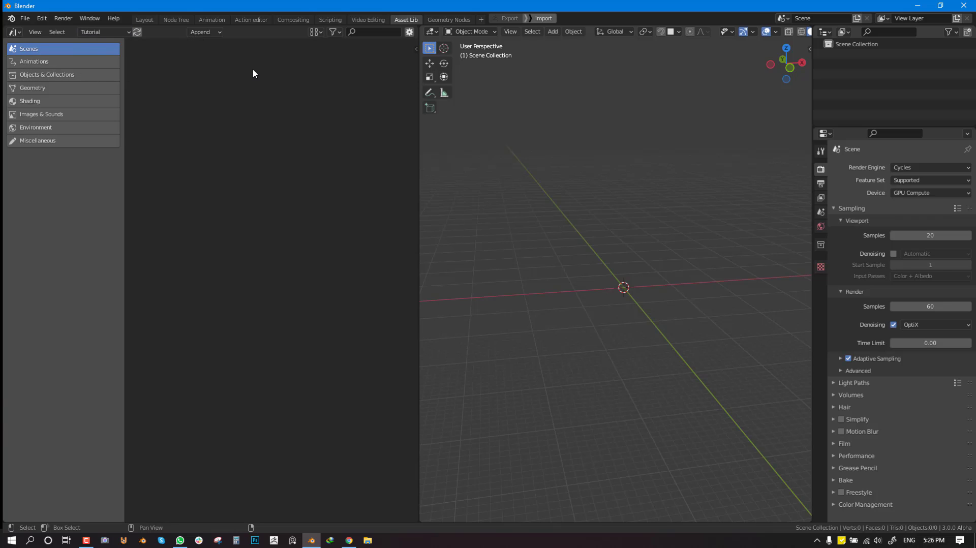
pyautogui.moveTo(537, 178); pyautogui.dragTo(563, 193, button='middle')
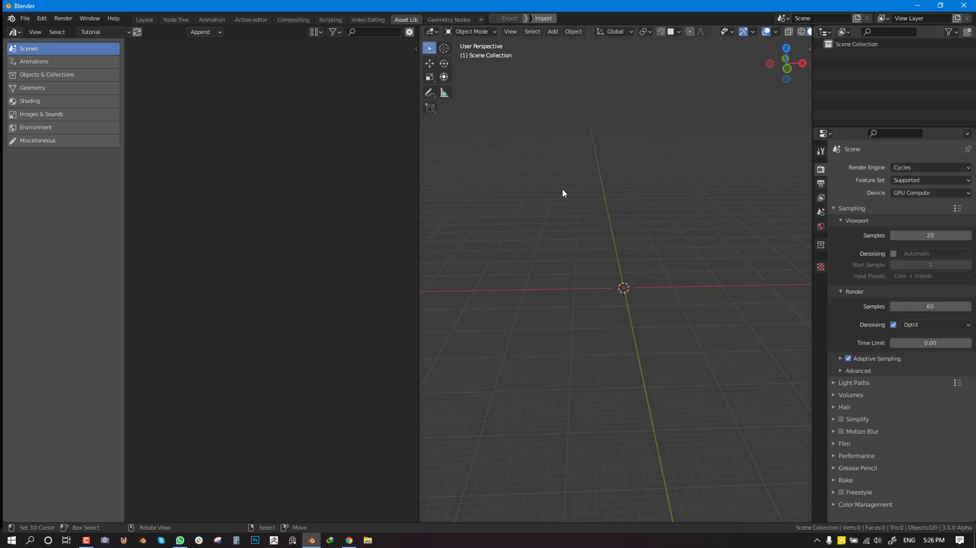
pyautogui.keyDown('shift'); pyautogui.moveTo(658, 189); pyautogui.dragTo(640, 198, button='middle'); pyautogui.keyUp('shift')
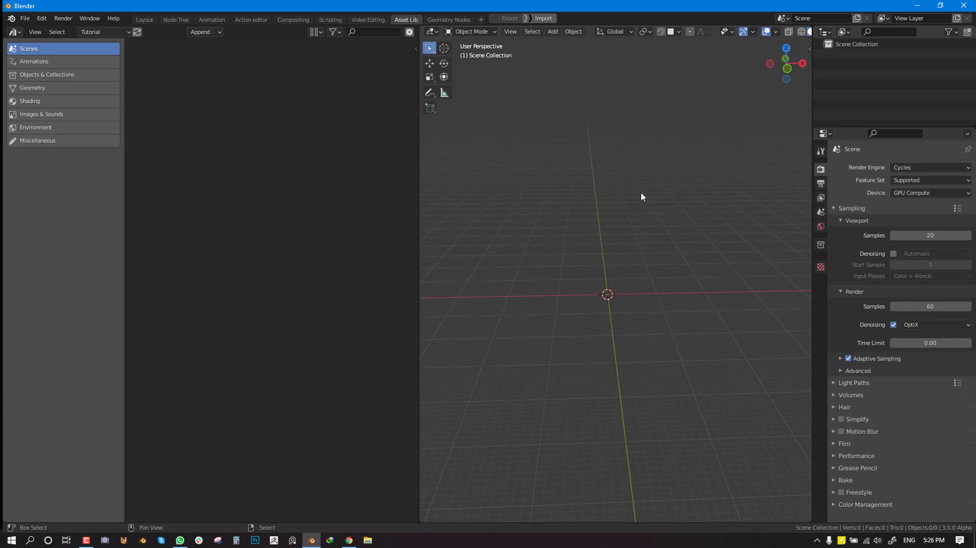
pyautogui.click(36, 21)
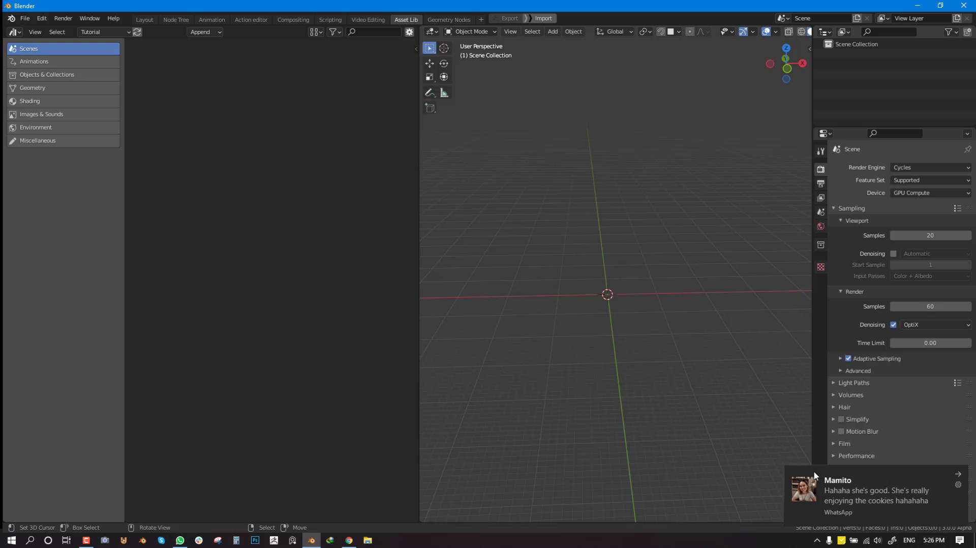
# - Launch the Wavefront (.obj) importer and browse to Assets > Props to select the boot files
pyautogui.click(24, 18)
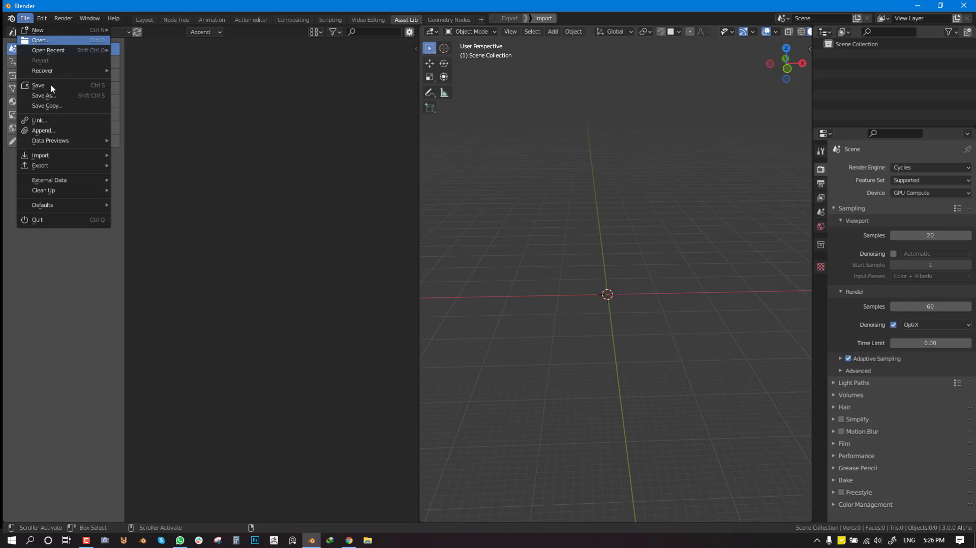
pyautogui.moveTo(61, 157)
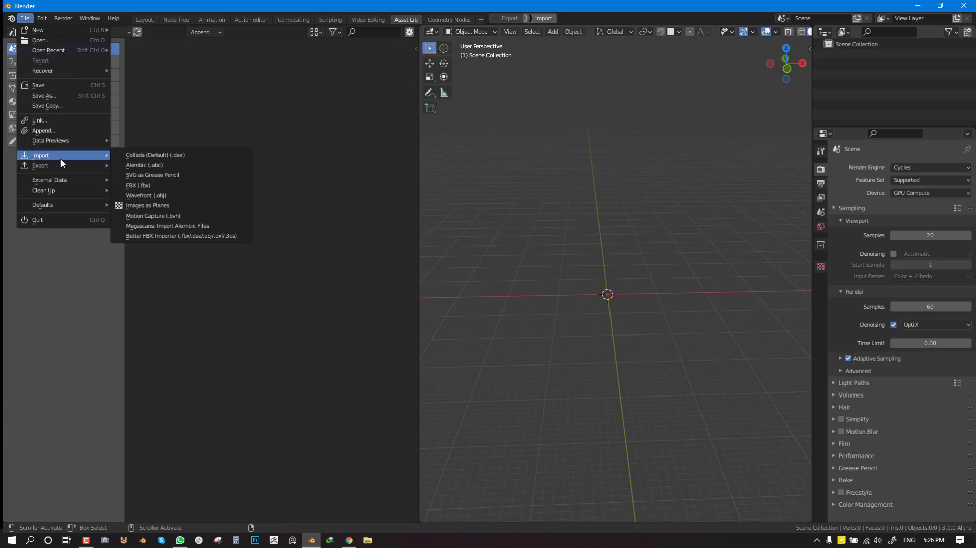
pyautogui.click(155, 195)
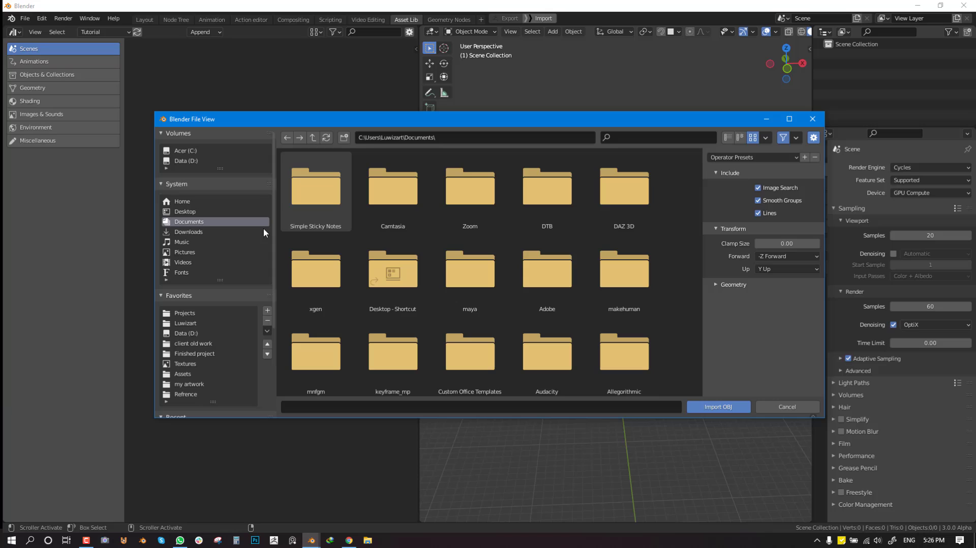
pyautogui.click(189, 374)
pyautogui.scroll(-2, 237, 334)
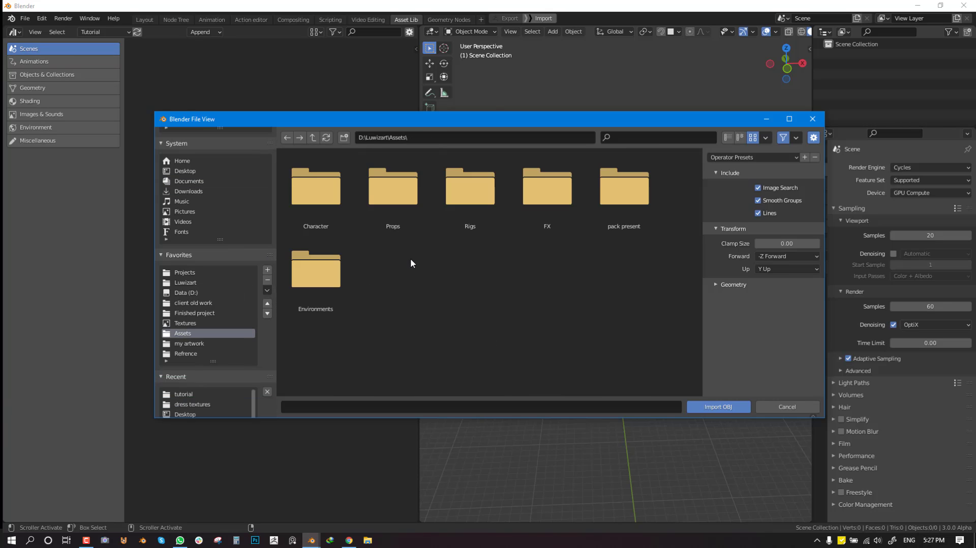
pyautogui.doubleClick(400, 203)
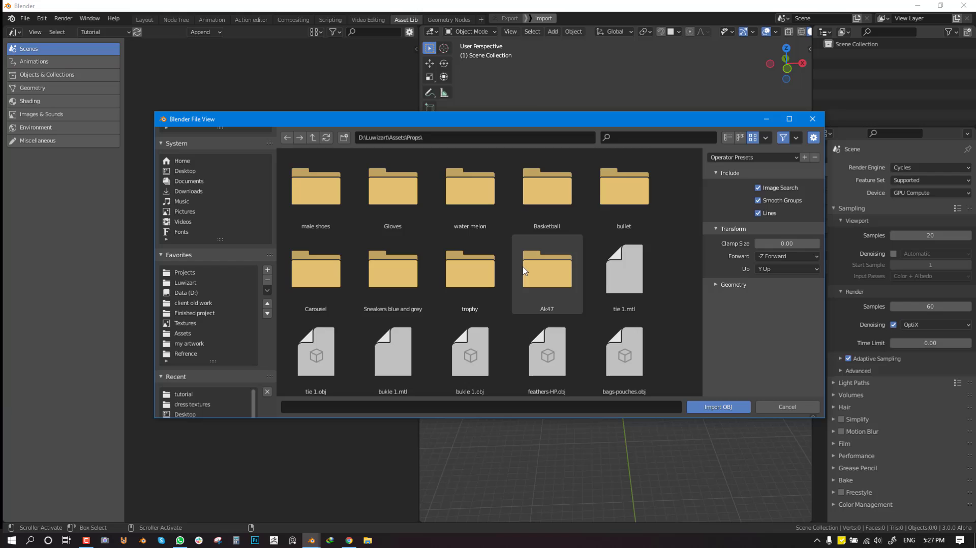
pyautogui.scroll(-5, 524, 270)
pyautogui.scroll(-2, 524, 269)
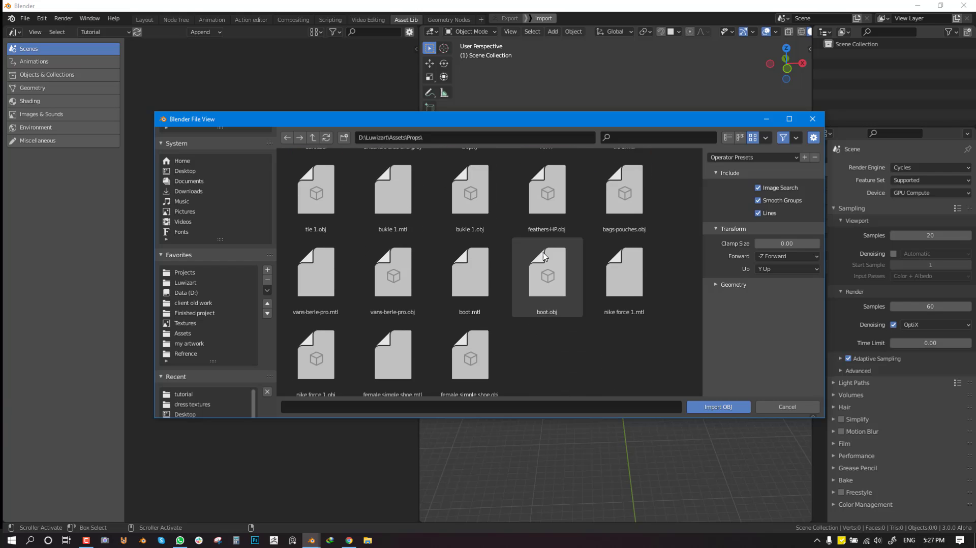
pyautogui.click(467, 279)
# - Import boot.obj into the scene and clear its rotation
pyautogui.doubleClick(532, 286)
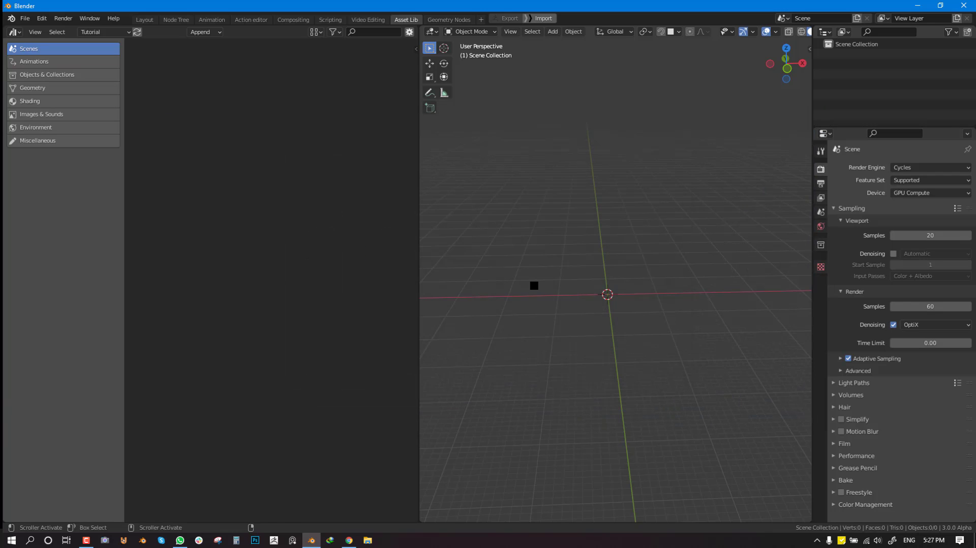
pyautogui.scroll(3, 681, 244)
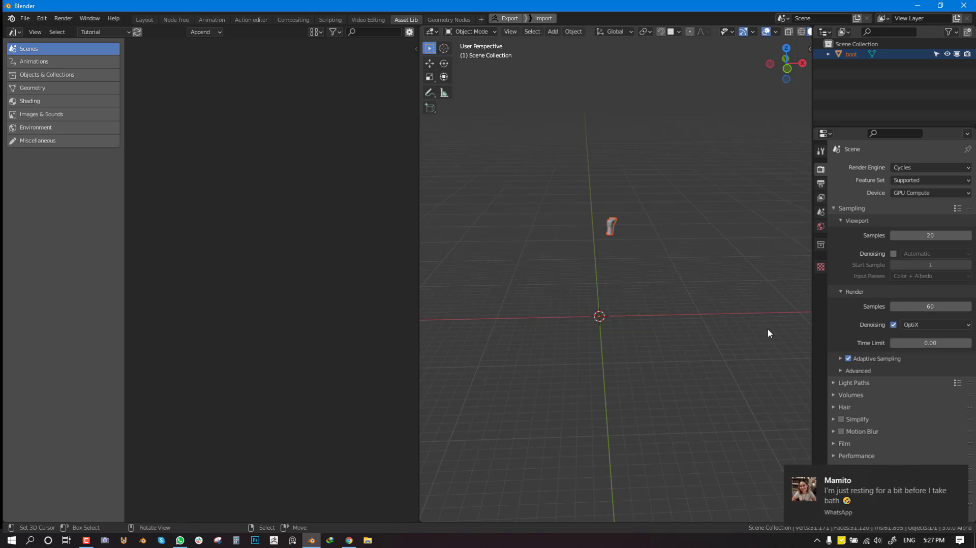
pyautogui.rightClick(681, 216)
pyautogui.hotkey('alt', 'r')
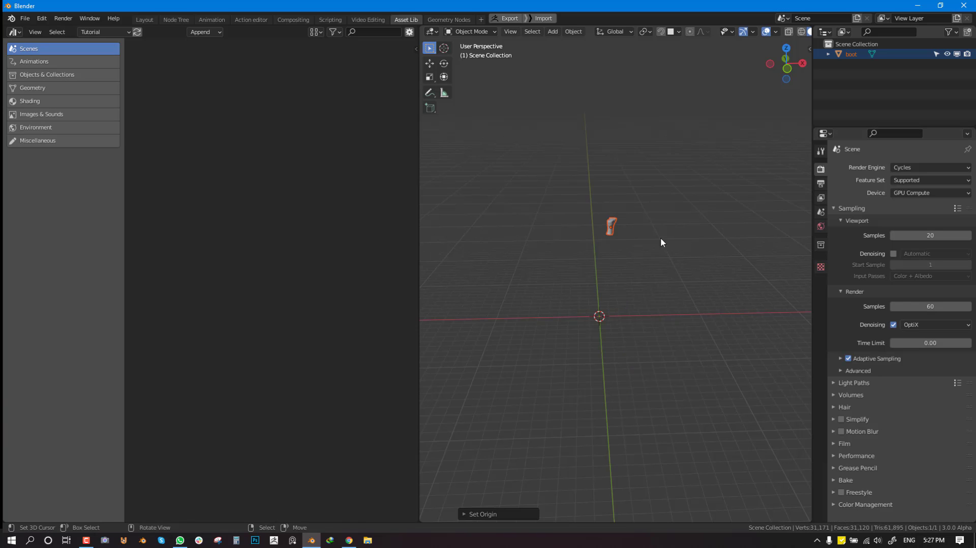
# - Rotate the boot upright in side view and move it down to the origin
pyautogui.press('KP_3')
pyautogui.press('r')
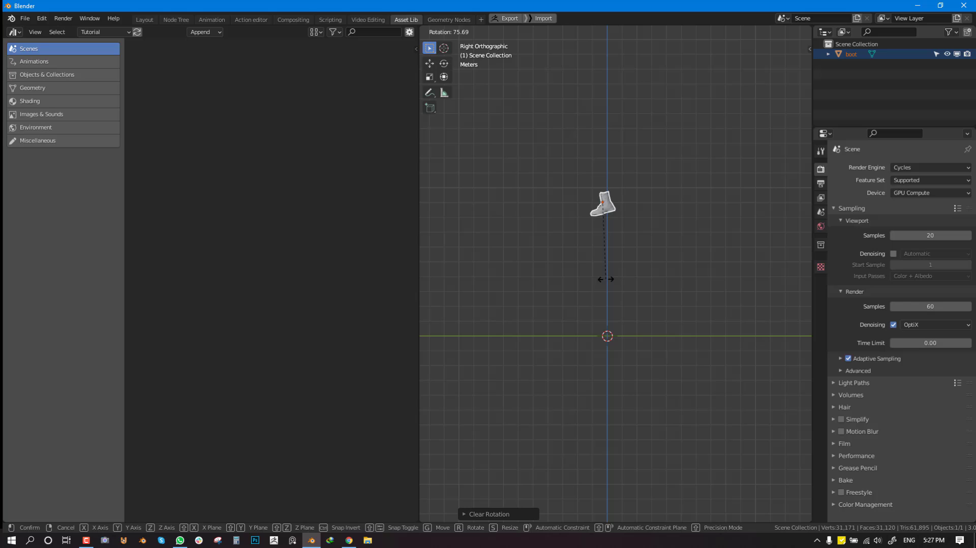
pyautogui.click(593, 269)
pyautogui.press('g')
pyautogui.click(621, 325)
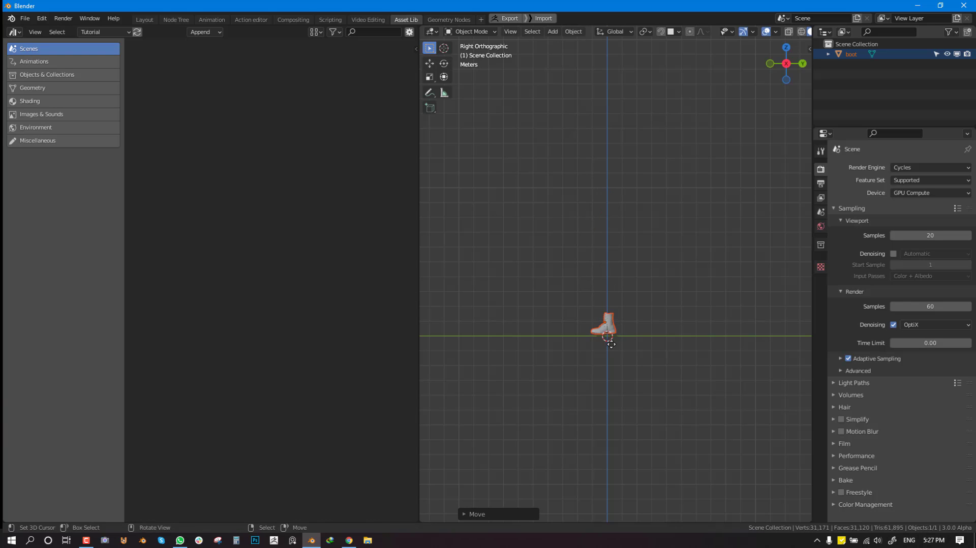
# - Rotate the boot in front view to refine its orientation
pyautogui.press('KP_1')
pyautogui.press('r')
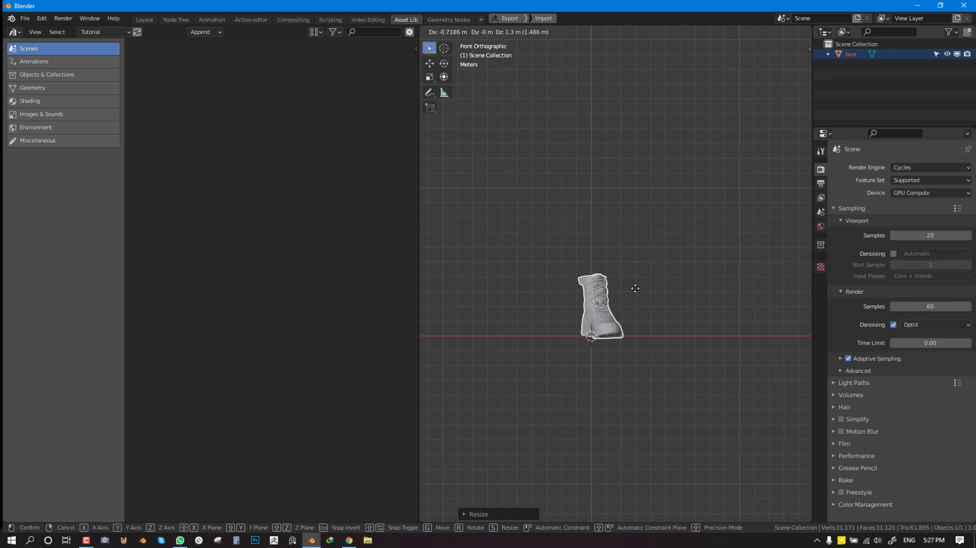
pyautogui.click(632, 296)
pyautogui.moveTo(632, 296); pyautogui.dragTo(636, 244, button='middle')
pyautogui.press('KP_1')
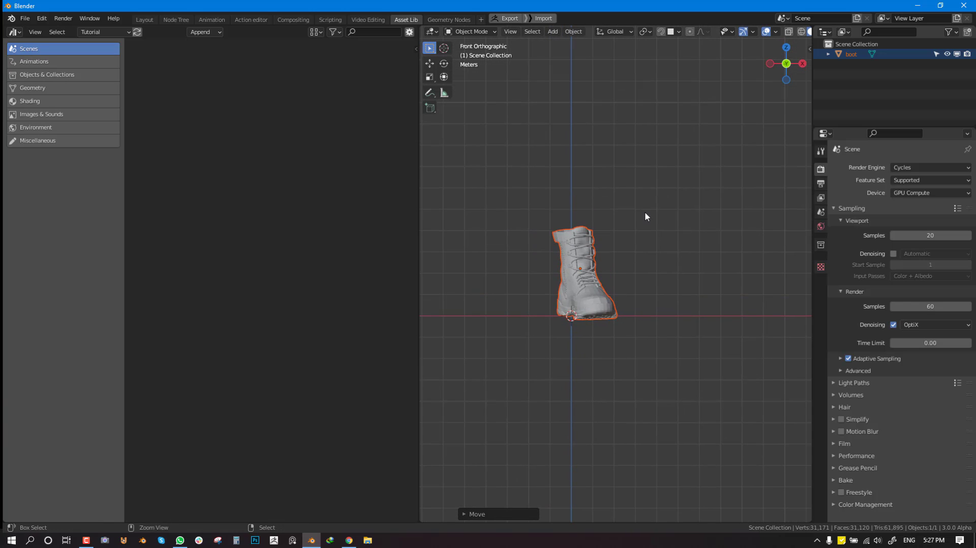
# - Save the scene as boot.blend in the tutorial folder on the Desktop
pyautogui.hotkey('ctrl', 's')
pyautogui.click(187, 210)
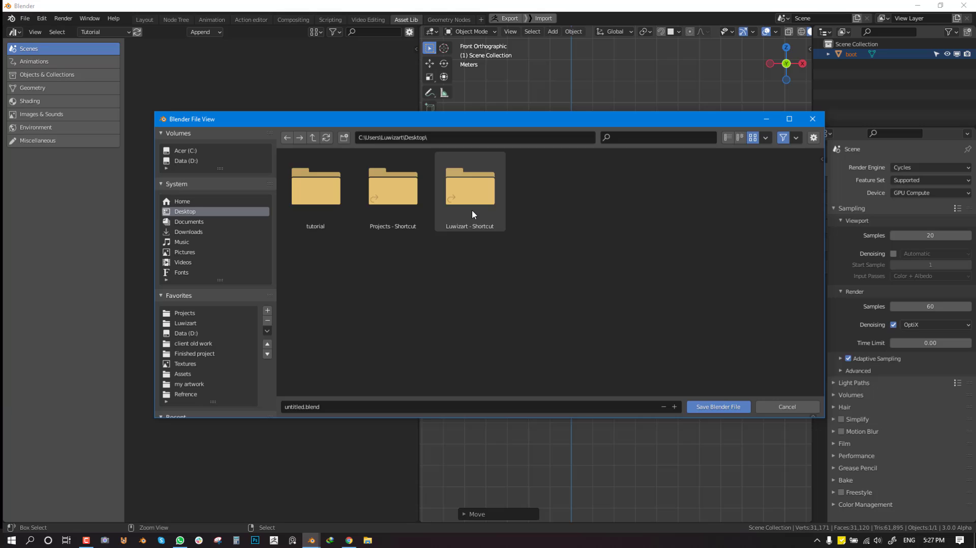
pyautogui.doubleClick(340, 213)
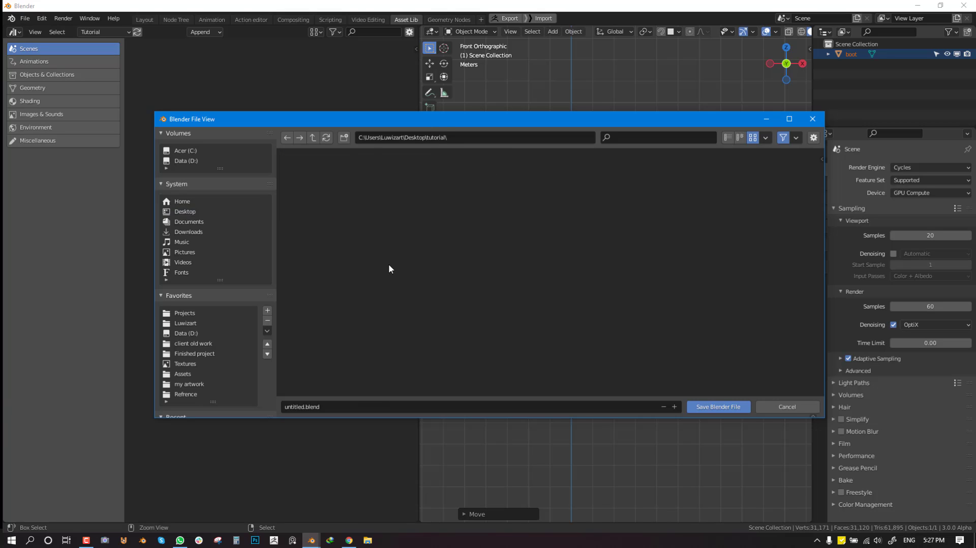
pyautogui.moveTo(442, 121); pyautogui.dragTo(478, 76)
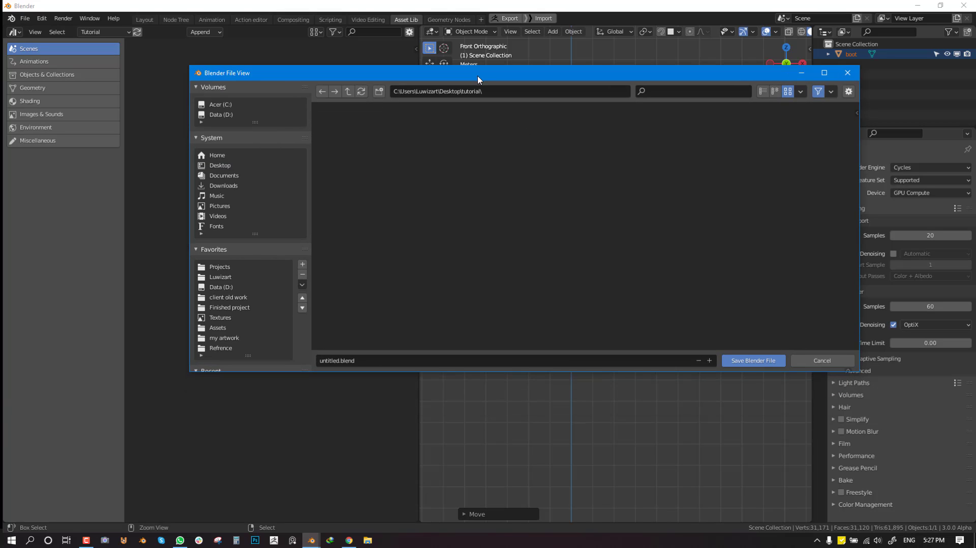
pyautogui.click(368, 361)
pyautogui.write('boo')
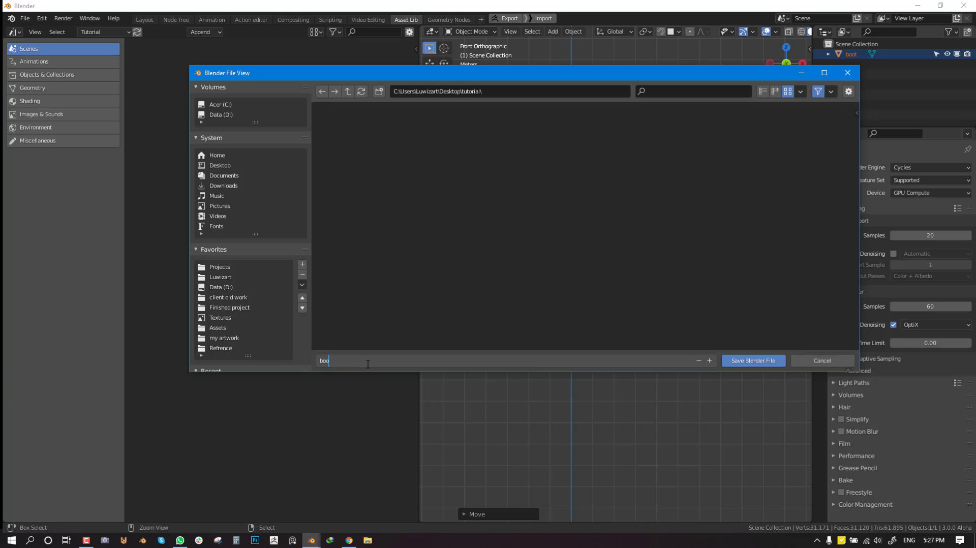
pyautogui.write('t')
pyautogui.press('Return')
# - Save boot.blend, mark the boot object as an asset, and save again
pyautogui.click(752, 360)
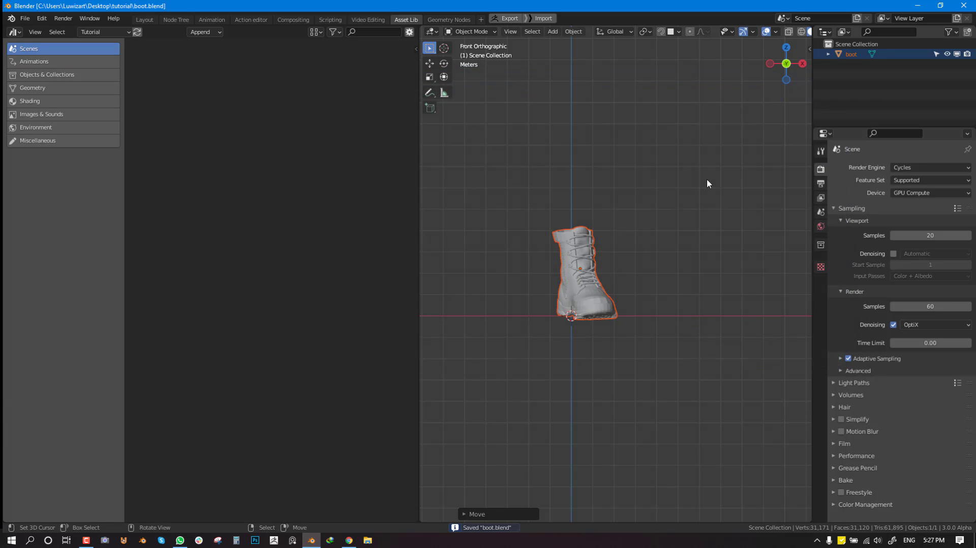
pyautogui.moveTo(791, 71); pyautogui.dragTo(807, 91)
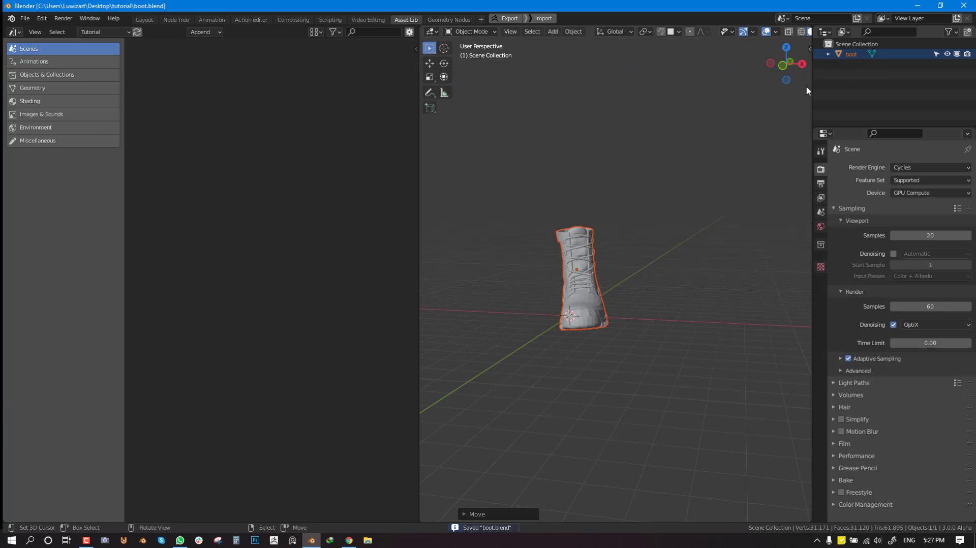
pyautogui.rightClick(848, 57)
pyautogui.moveTo(825, 176)
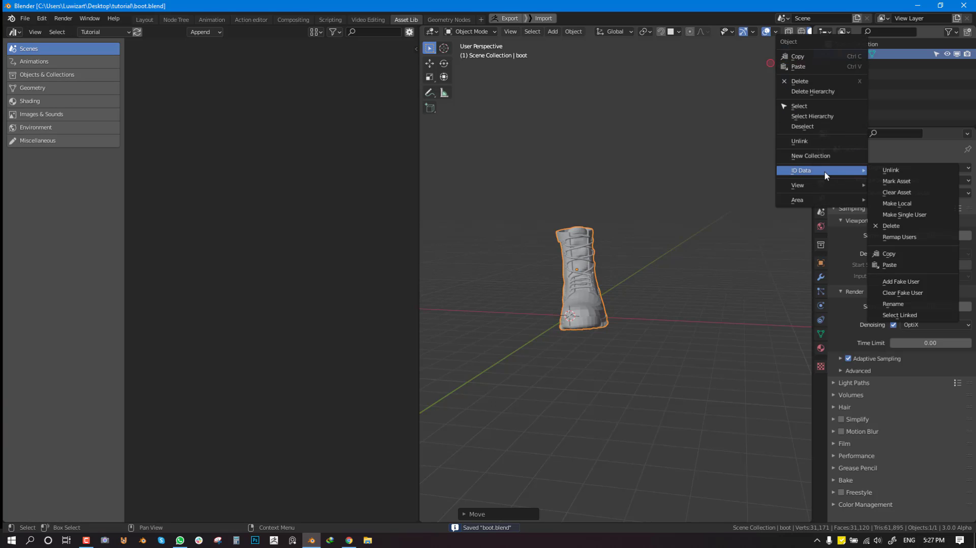
pyautogui.click(908, 182)
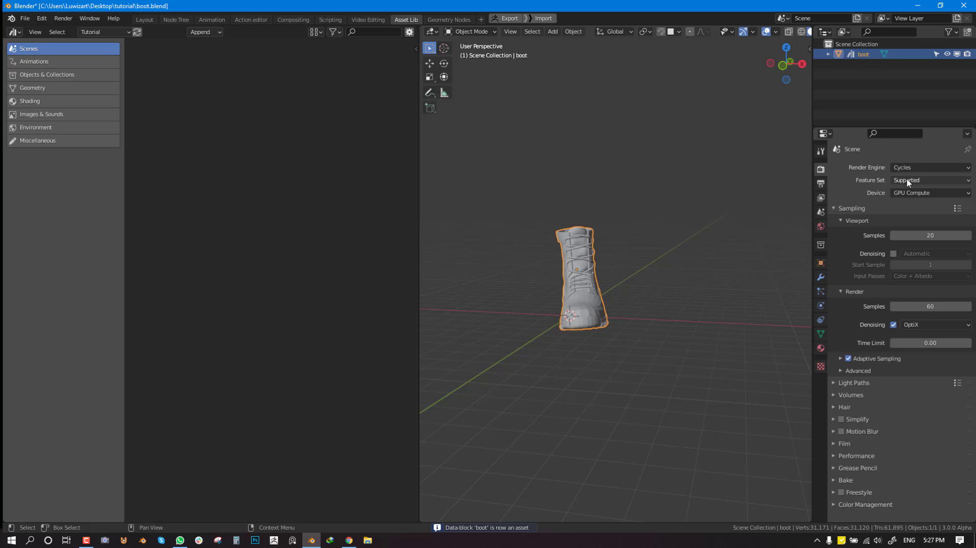
pyautogui.hotkey('ctrl', 's')
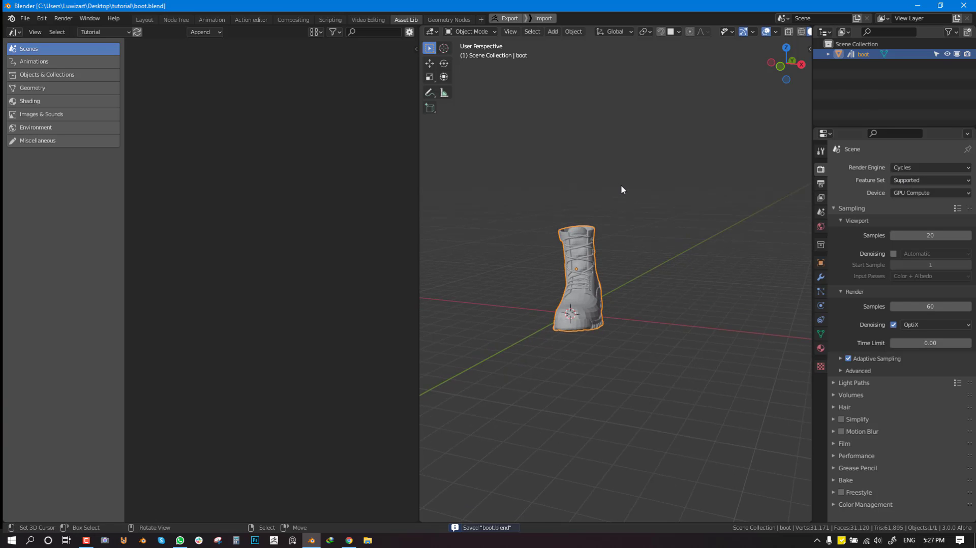
# - Orbit around the boot, then switch to Front Orthographic view
pyautogui.moveTo(619, 179); pyautogui.dragTo(743, 104, button='middle')
pyautogui.moveTo(676, 122); pyautogui.dragTo(597, 201, button='middle')
pyautogui.press('KP_1')
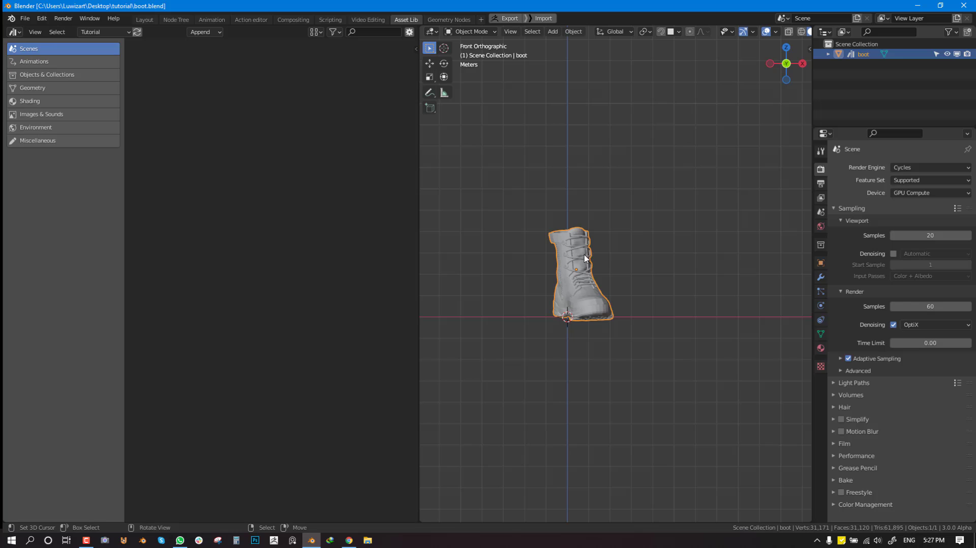
# - Import the buckle model from bukle 1.obj as a Wavefront OBJ
pyautogui.press('F4')
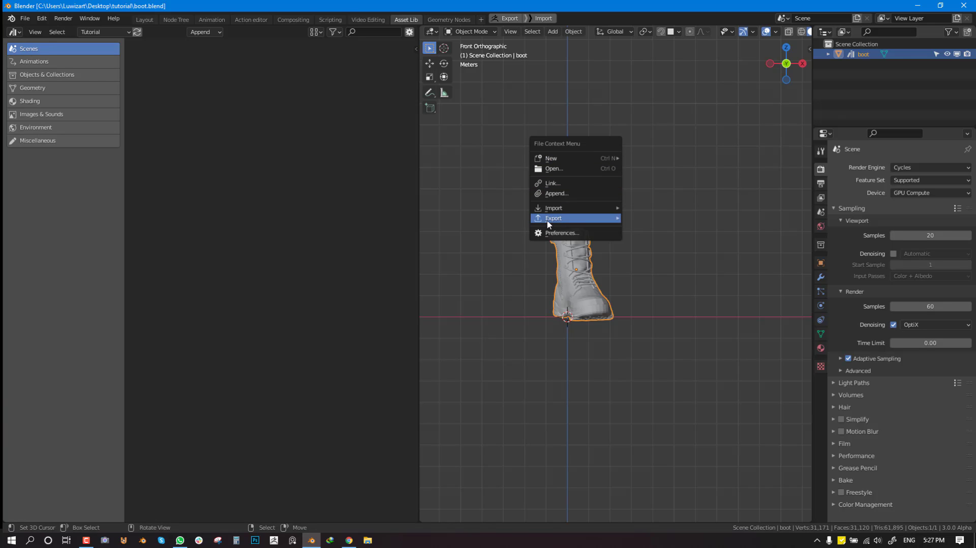
pyautogui.moveTo(557, 208)
pyautogui.click(692, 251)
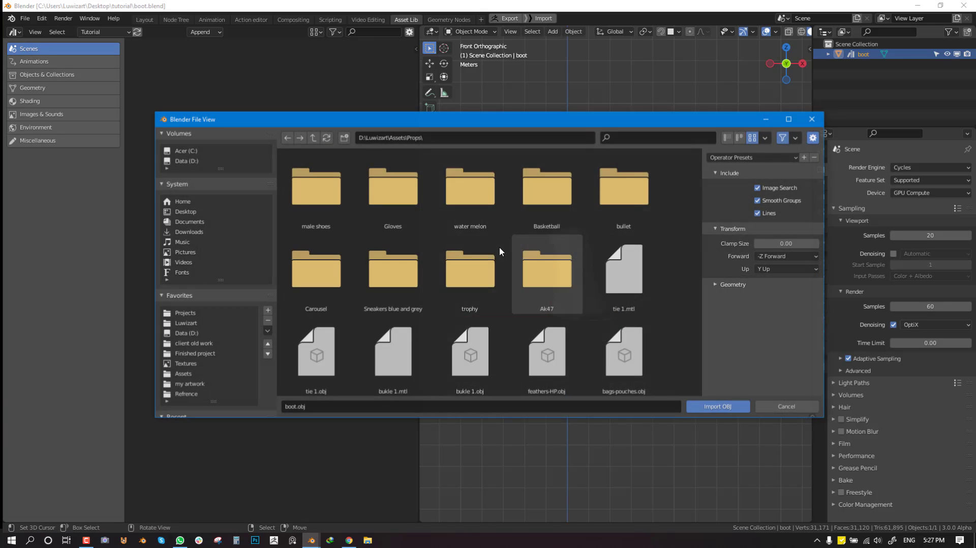
pyautogui.scroll(-5, 493, 270)
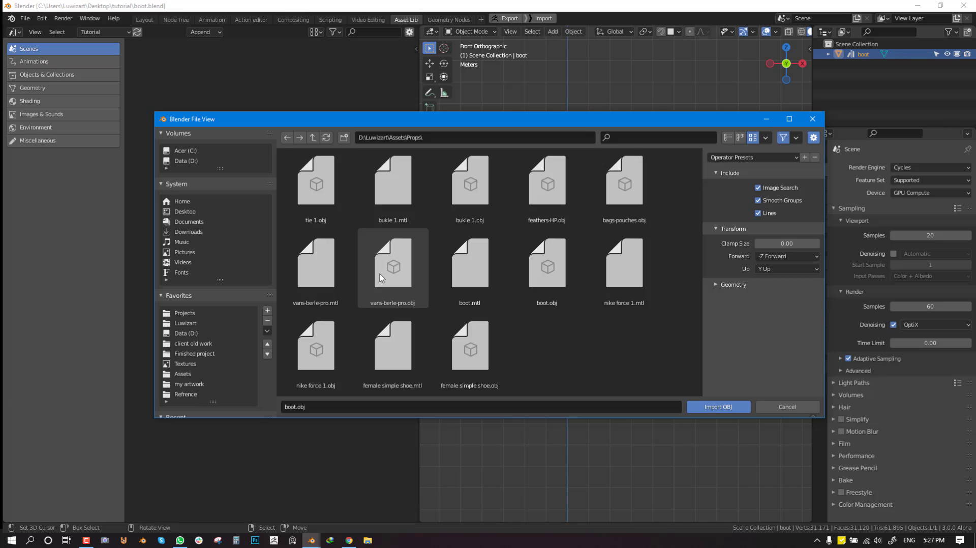
pyautogui.doubleClick(472, 194)
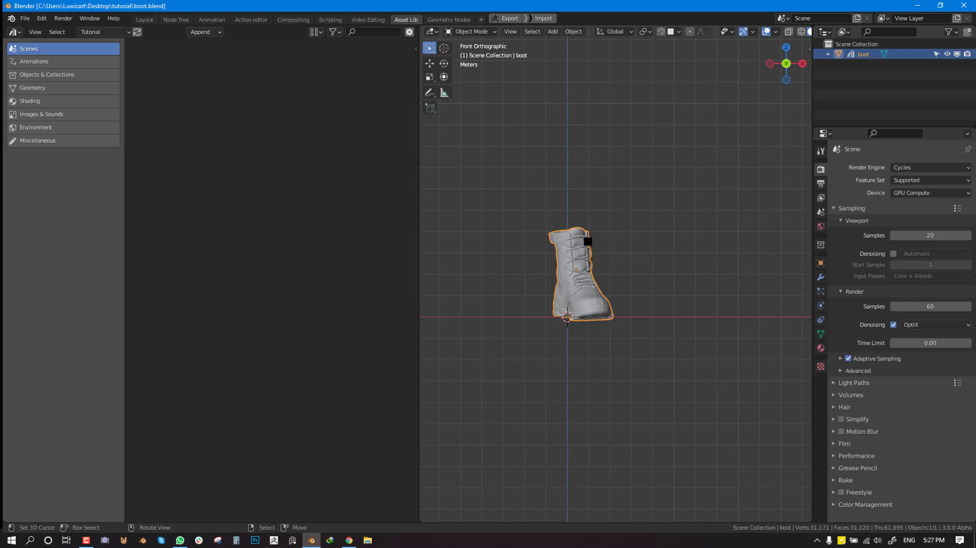
# - Set the buckle's origin to geometry, enlarge it, and move it above the boot
pyautogui.press('s')
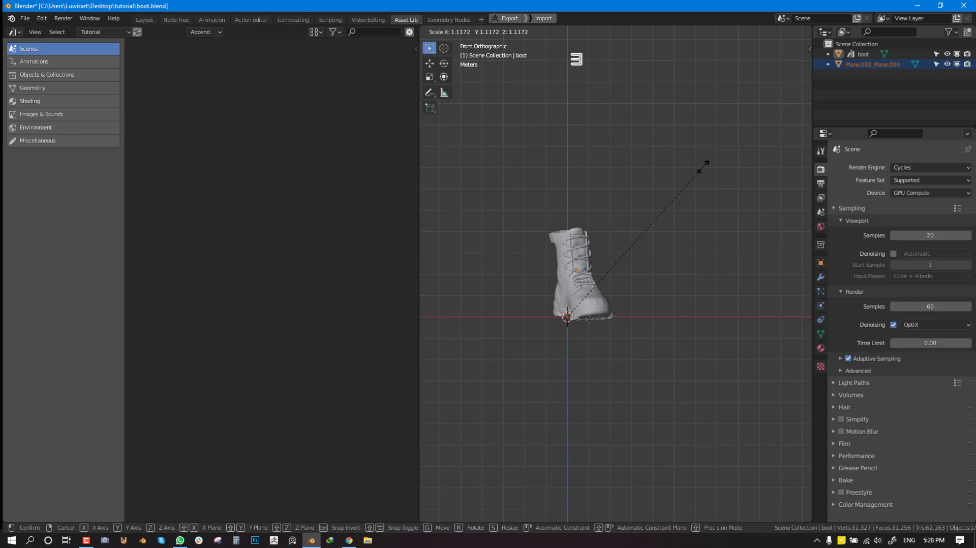
pyautogui.press('Escape')
pyautogui.press('q')
pyautogui.click(698, 159)
pyautogui.press('s')
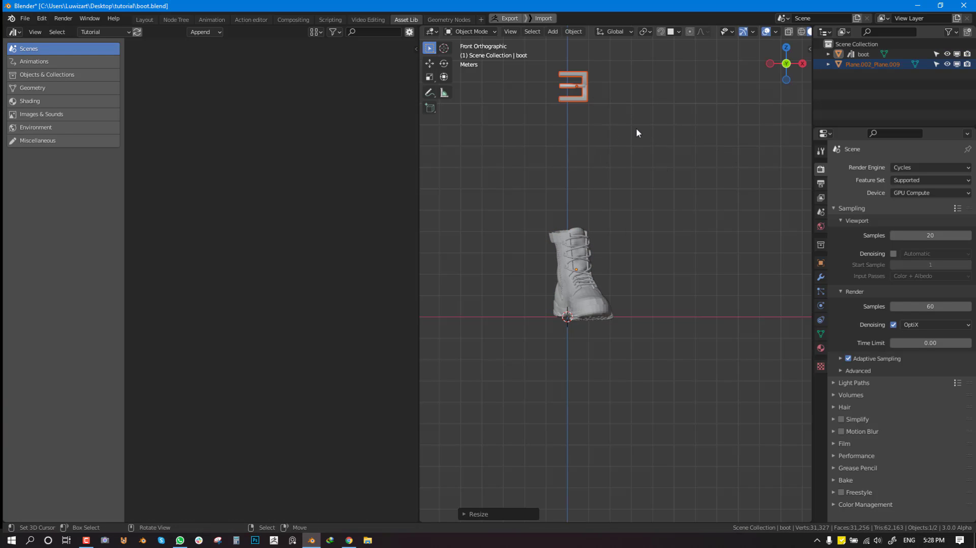
pyautogui.click(648, 128)
pyautogui.moveTo(657, 129); pyautogui.dragTo(578, 160, button='middle')
pyautogui.press('g')
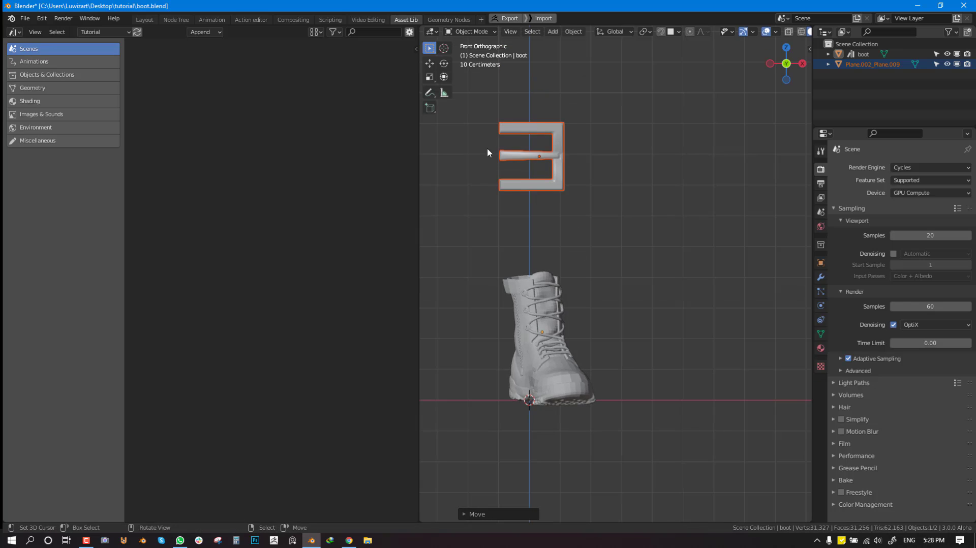
pyautogui.click(487, 148)
pyautogui.moveTo(487, 148); pyautogui.dragTo(615, 173, button='middle')
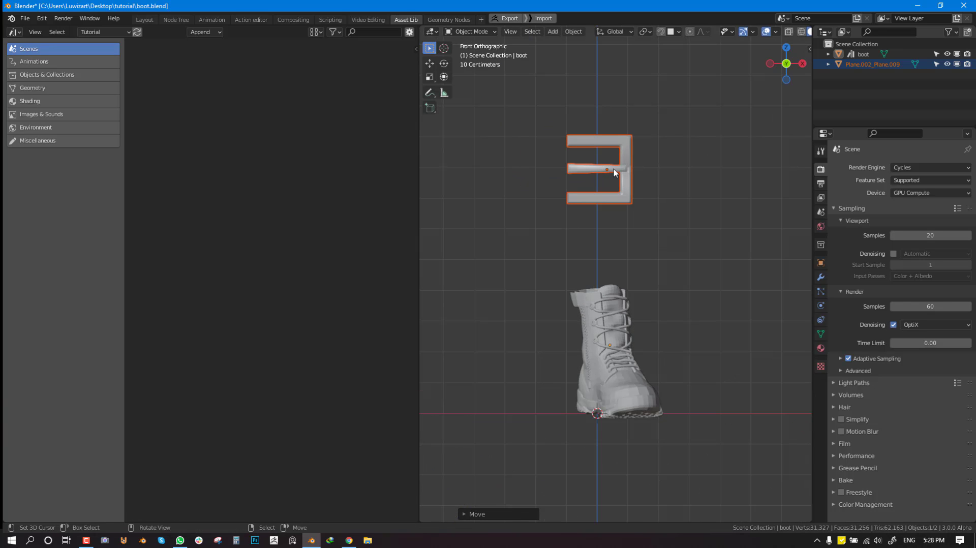
# - Mark the imported buckle object as an asset
pyautogui.rightClick(862, 65)
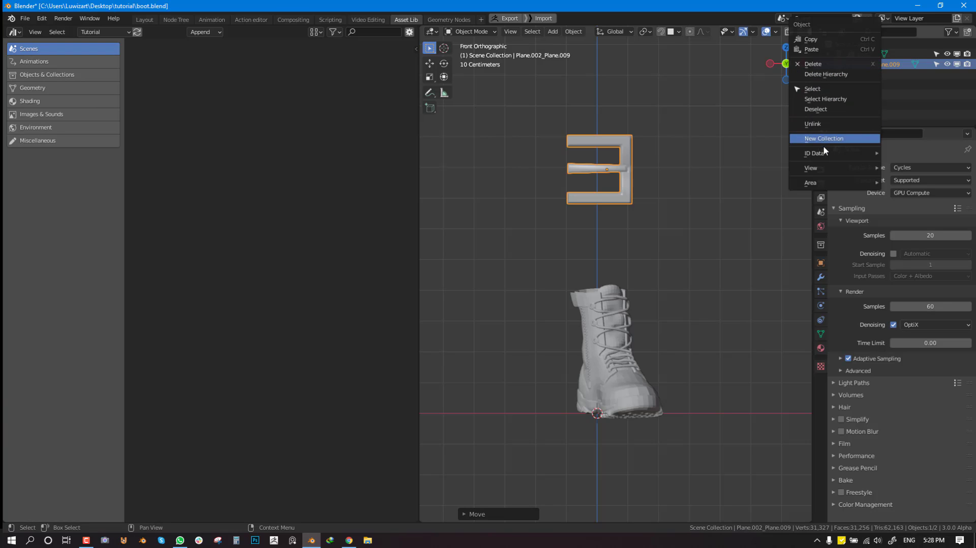
pyautogui.moveTo(827, 156)
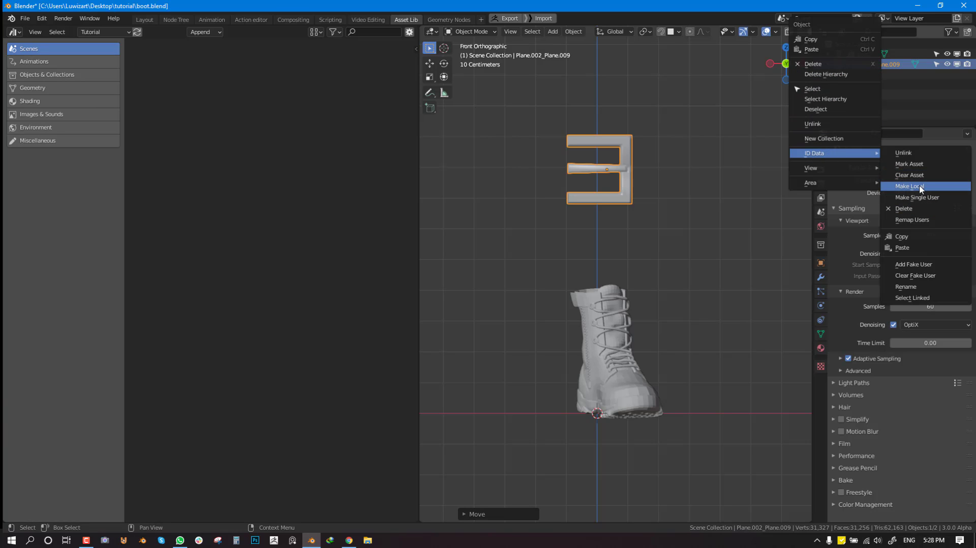
pyautogui.click(917, 163)
# - Rename the object to 'buckle' and save boot.blend
pyautogui.doubleClick(870, 63)
pyautogui.write('bu')
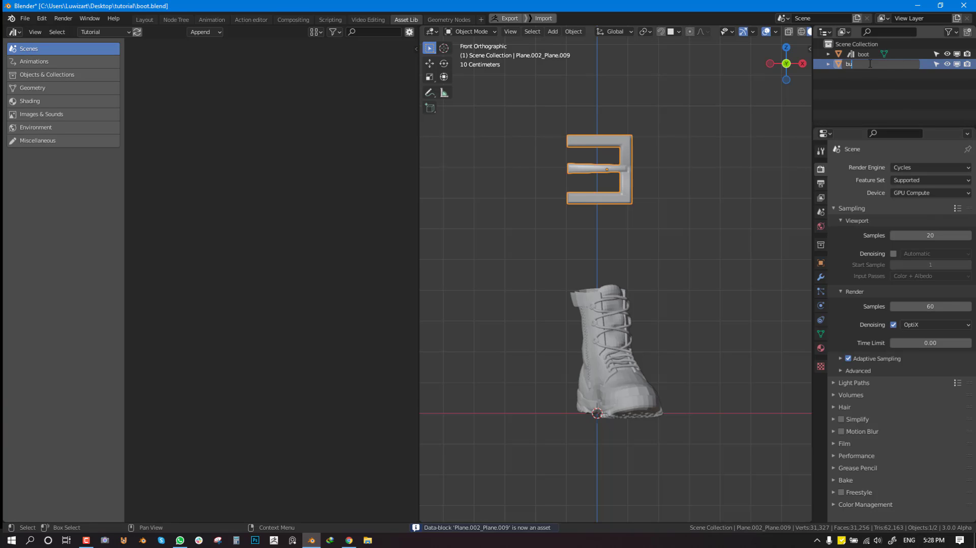
pyautogui.write('ckle')
pyautogui.press('Return')
pyautogui.hotkey('ctrl', 's')
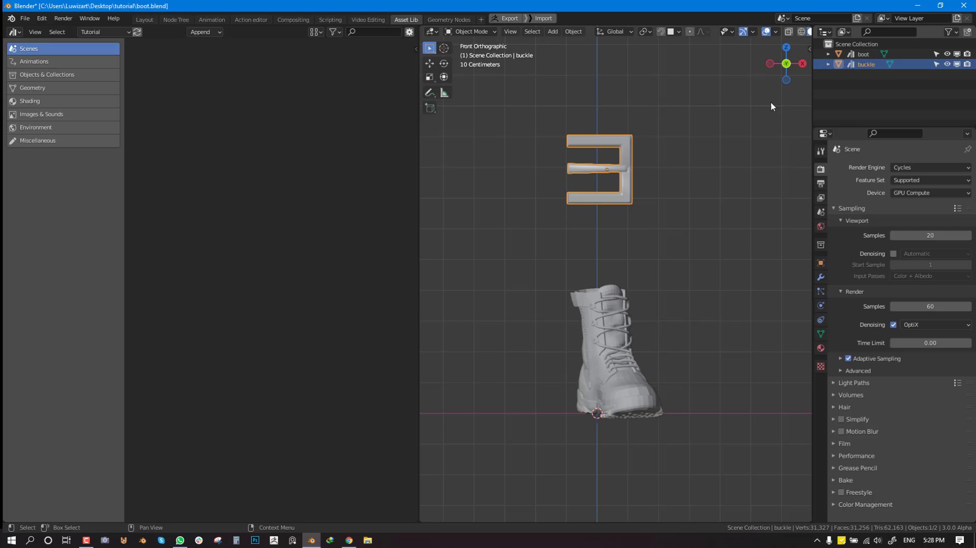
pyautogui.moveTo(657, 132); pyautogui.dragTo(641, 147, button='middle')
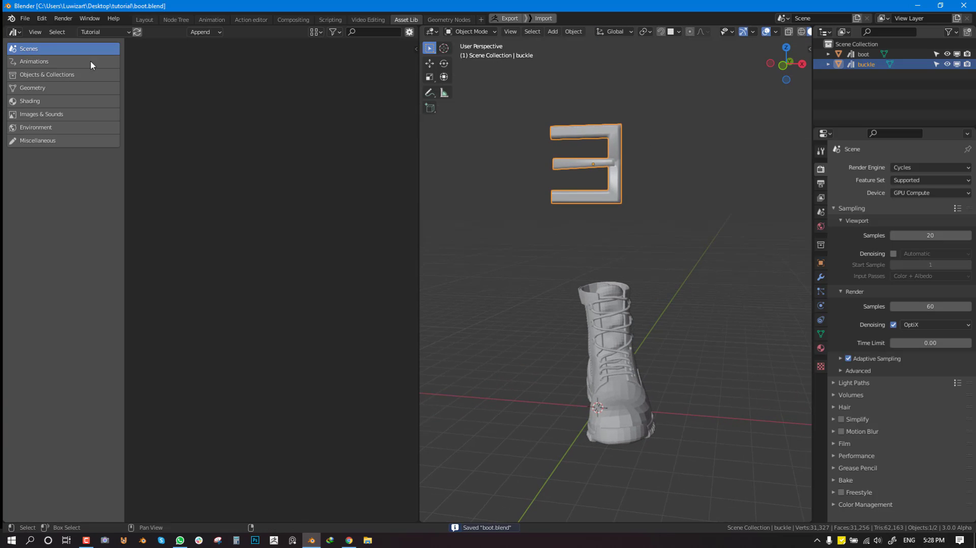
# - View Objects & Collections assets in the Current File library to confirm boot and buckle, then begin a new file
pyautogui.click(43, 75)
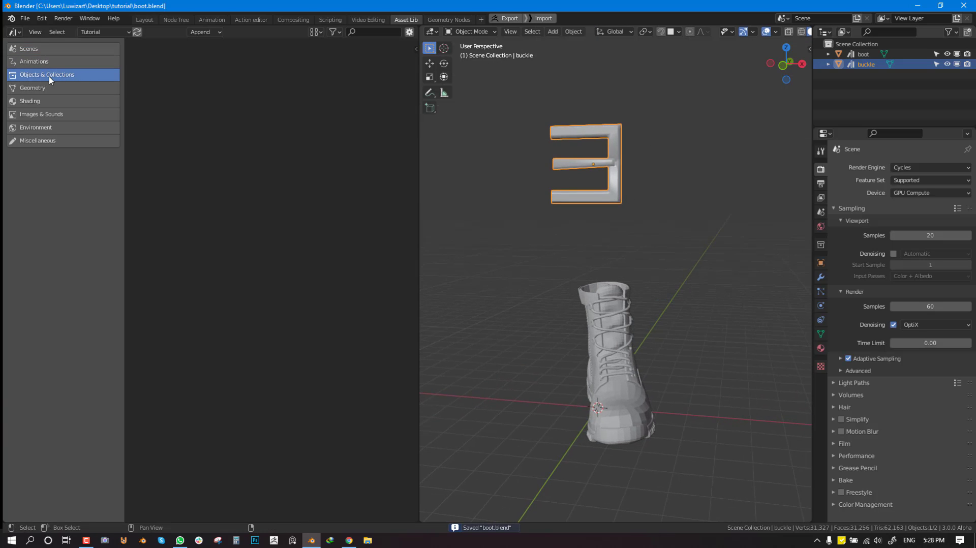
pyautogui.click(138, 32)
pyautogui.click(102, 32)
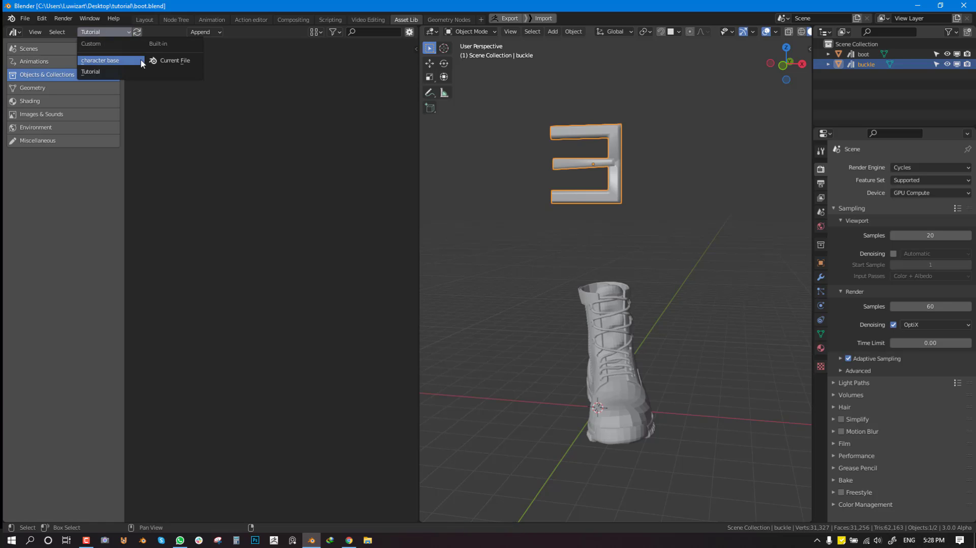
pyautogui.click(102, 61)
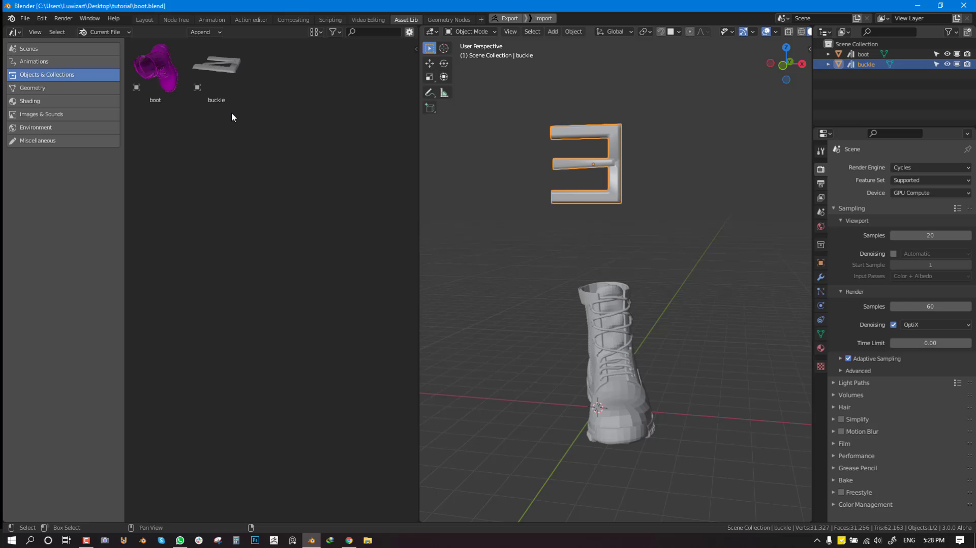
pyautogui.hotkey('ctrl', 'n')
# - Create a new General file and show the Tutorial library's Objects & Collections assets
pyautogui.click(319, 105)
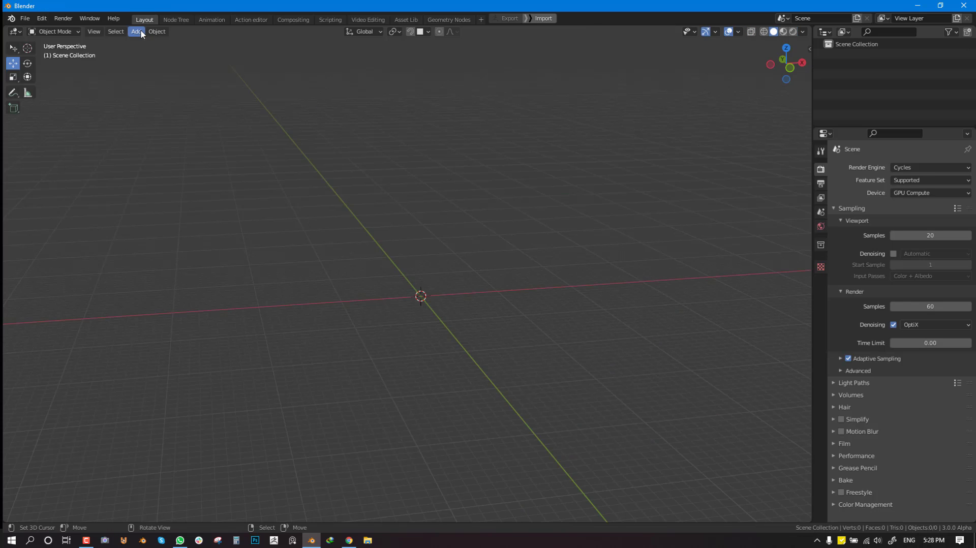
pyautogui.click(405, 20)
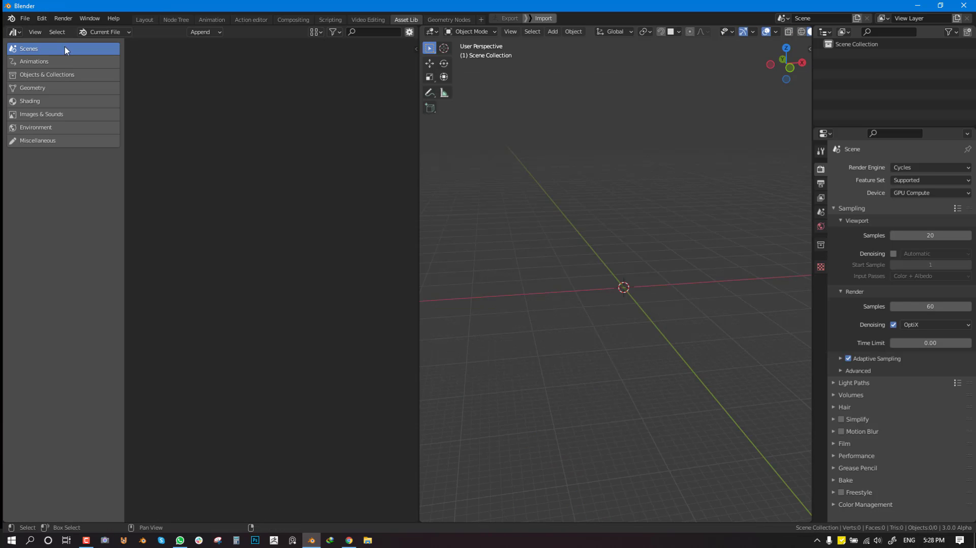
pyautogui.click(102, 32)
pyautogui.click(86, 78)
pyautogui.click(66, 75)
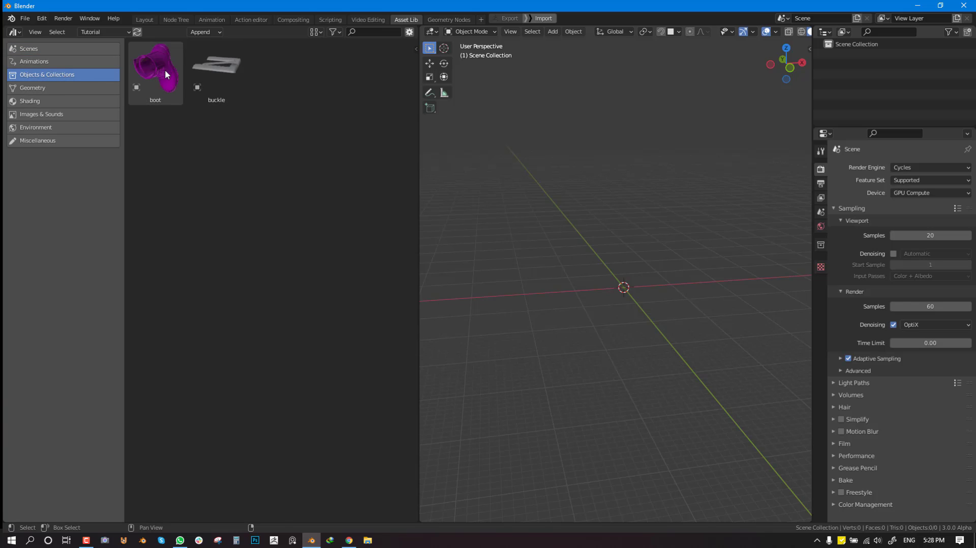
# - Drag the boot and buckle assets into the viewport, with the buckle beside the boot
pyautogui.moveTo(165, 75); pyautogui.dragTo(638, 265)
pyautogui.moveTo(695, 242); pyautogui.dragTo(665, 250, button='middle')
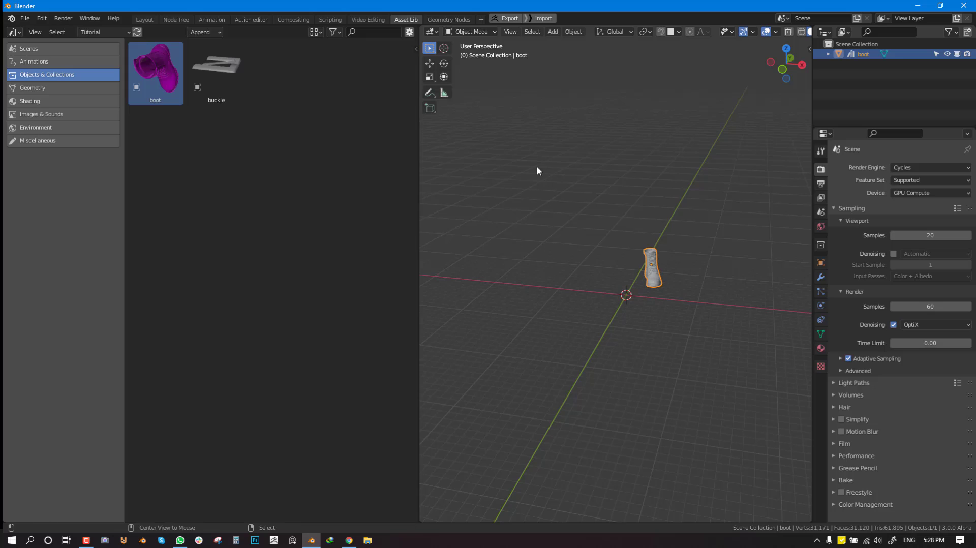
pyautogui.moveTo(216, 71); pyautogui.dragTo(621, 246)
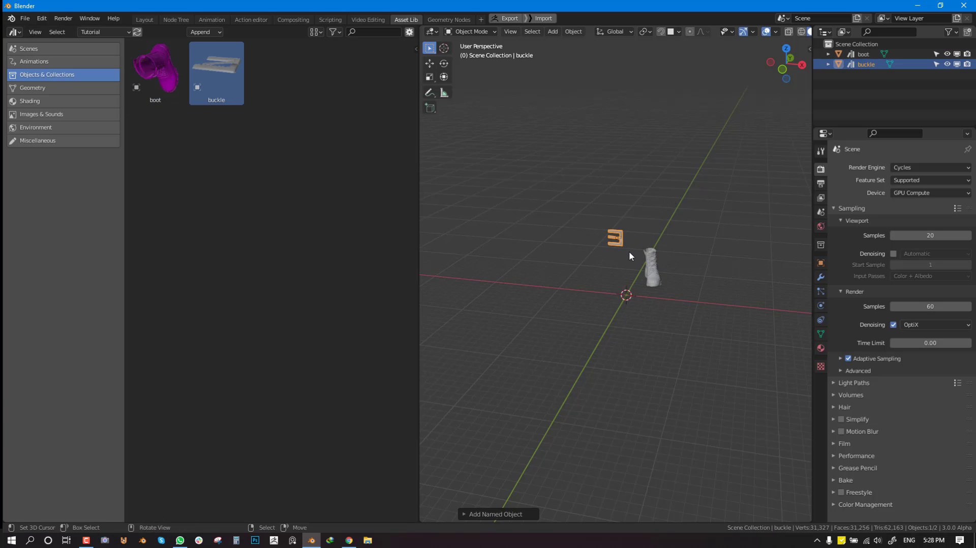
pyautogui.moveTo(629, 251); pyautogui.dragTo(664, 243, button='middle')
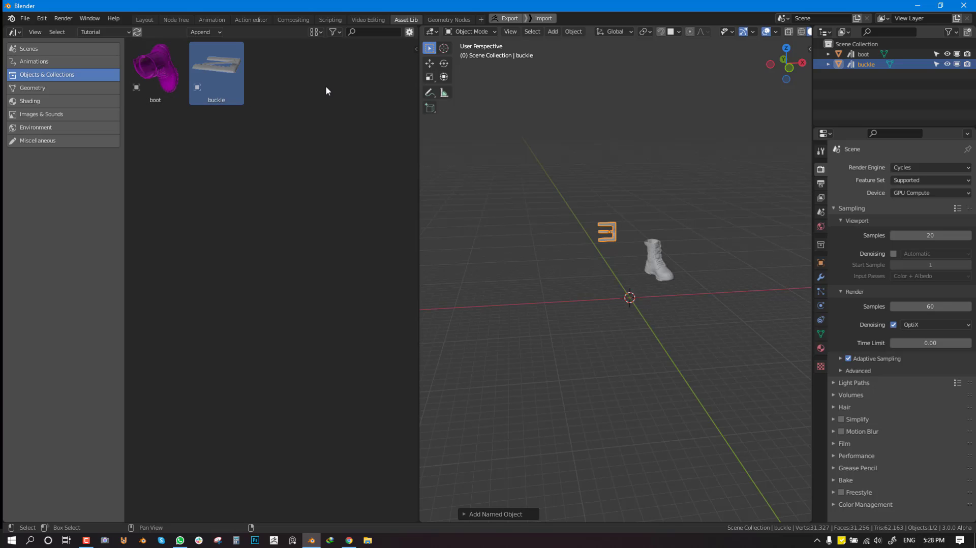
pyautogui.press('n')
pyautogui.press('n')
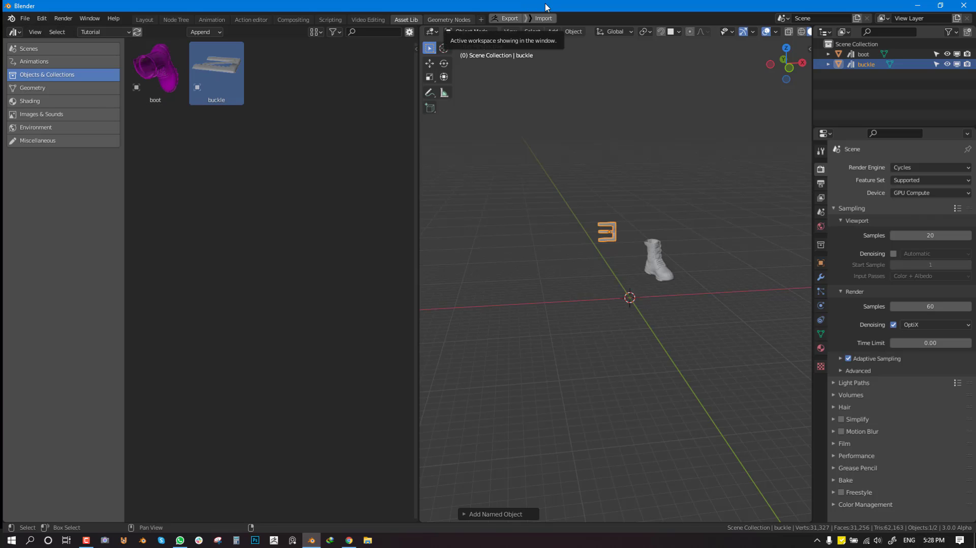
pyautogui.moveTo(544, 119); pyautogui.dragTo(673, 127, button='middle')
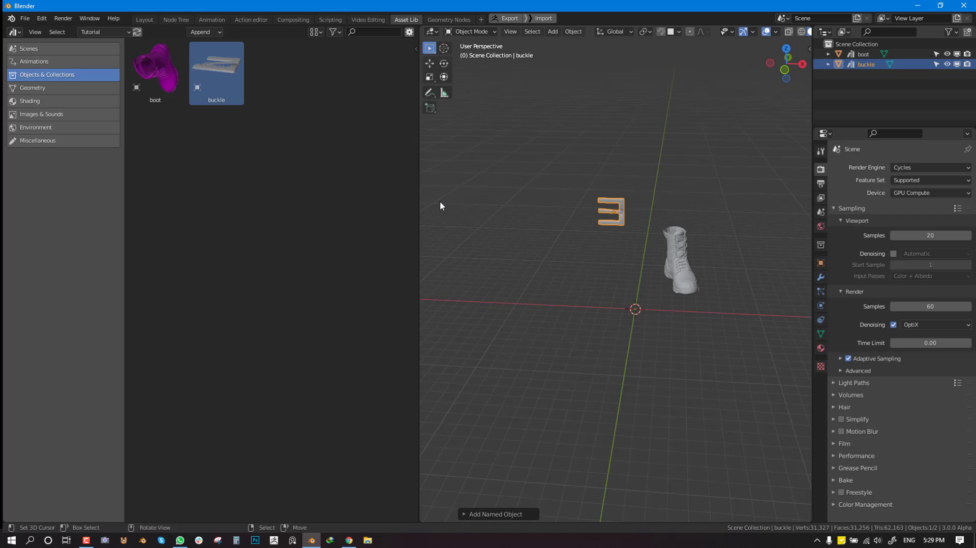
# - From the character base library, place head base and Makehuman male base into the viewport
pyautogui.click(104, 32)
pyautogui.click(100, 69)
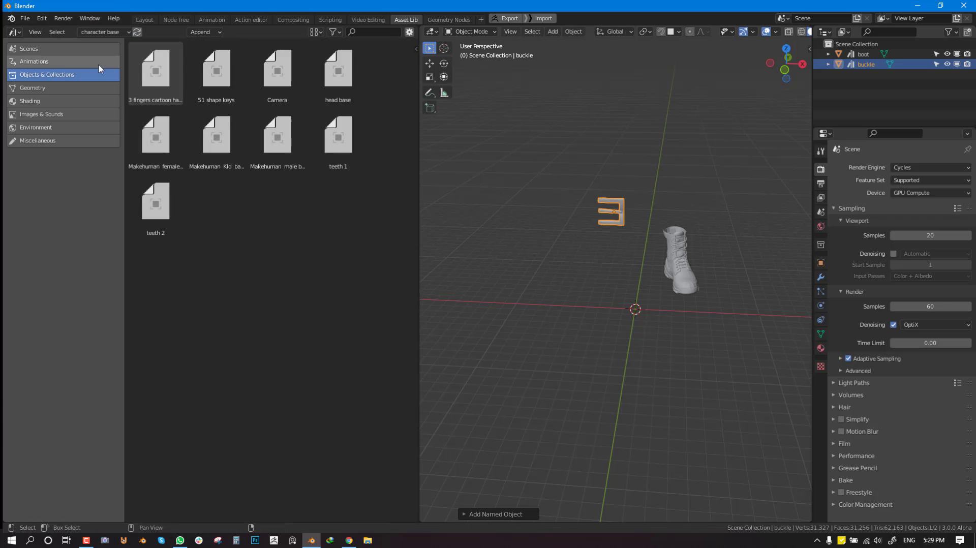
pyautogui.moveTo(338, 68); pyautogui.dragTo(645, 247)
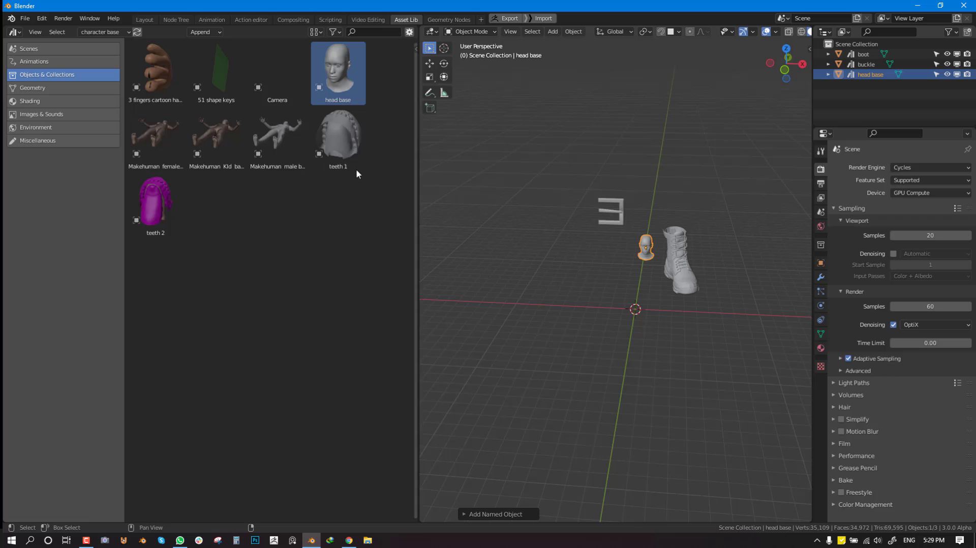
pyautogui.moveTo(288, 150); pyautogui.dragTo(644, 280)
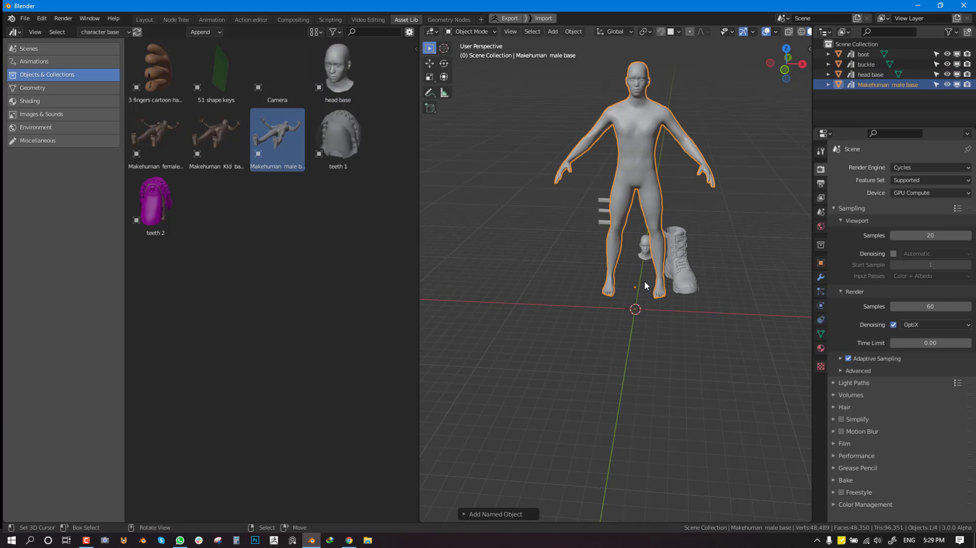